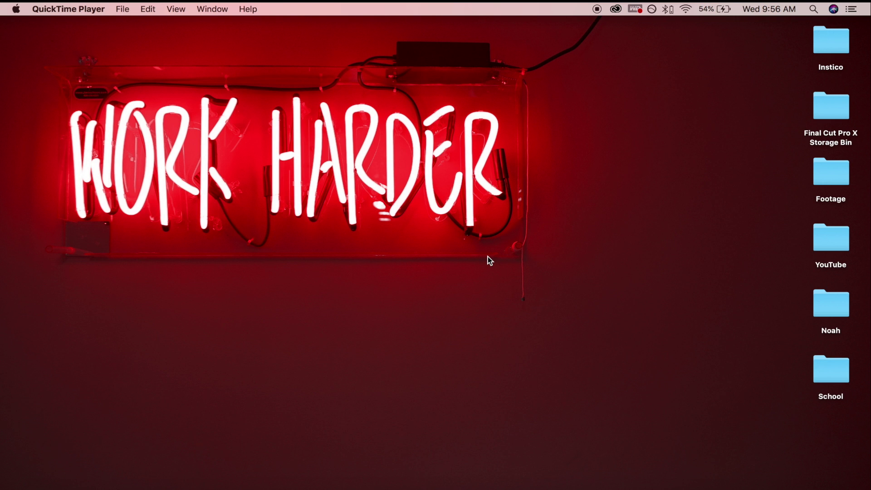
Switch to After Effects and preview the existing lower-third animation in Comp 1
{"action": "left_click", "coordinate": [665, 482]}
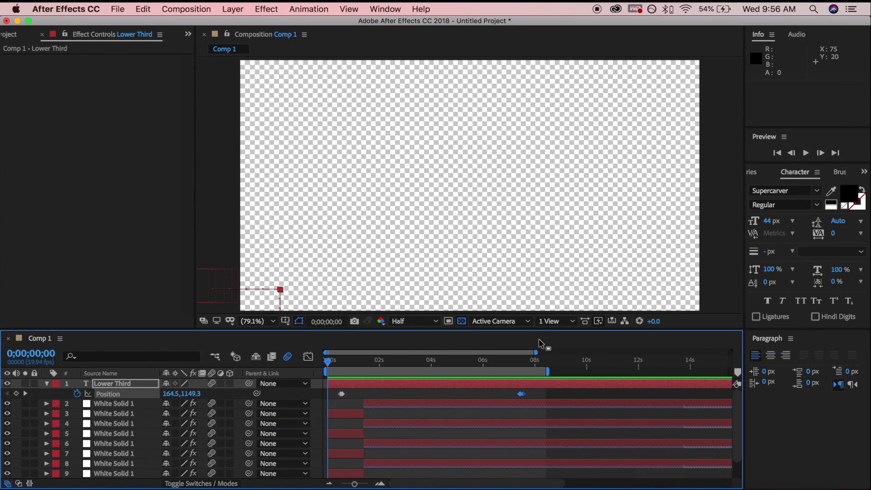
{"action": "key", "text": "space"}
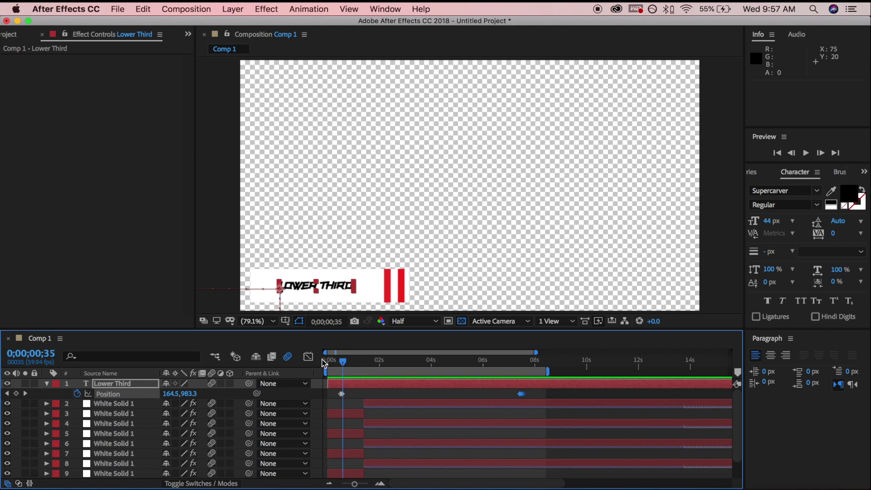
{"action": "key", "text": "space"}
Start a new project in place of the current one and create a 1920 x 1080 composition, 59.94 fps, 30 seconds long
{"action": "left_click", "coordinate": [122, 9]}
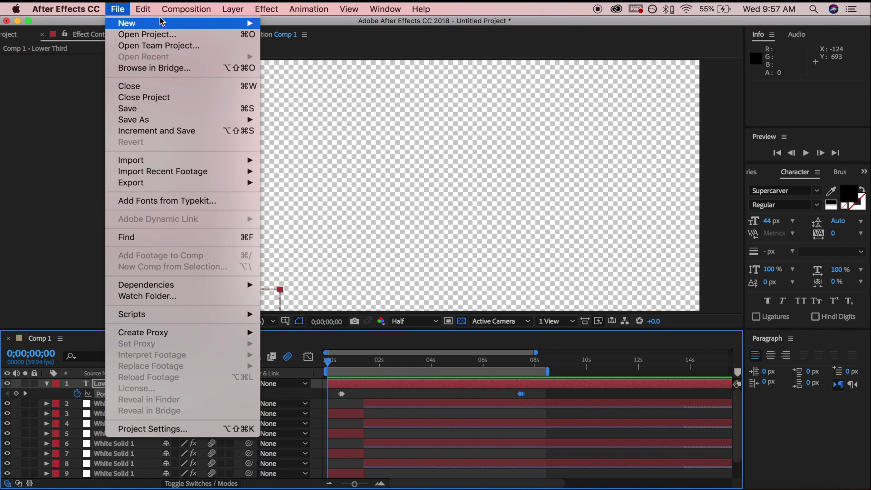
{"action": "mouse_move", "coordinate": [170, 25]}
{"action": "left_click", "coordinate": [297, 28]}
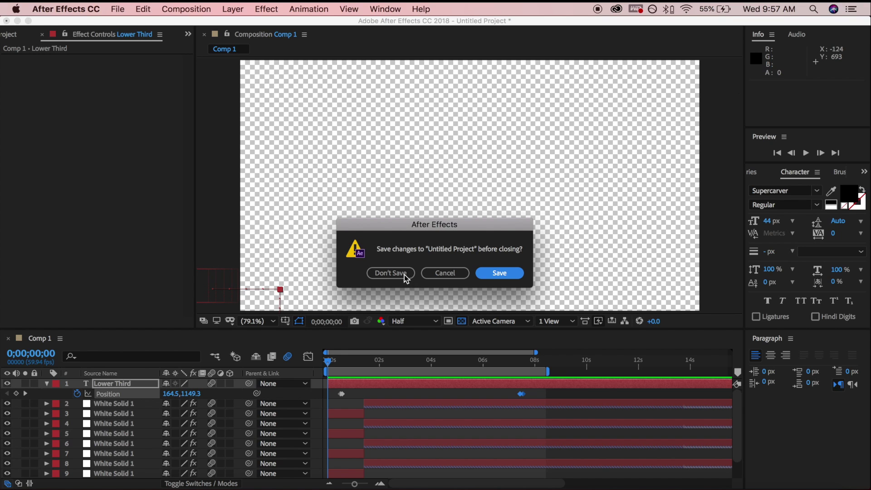
{"action": "left_click", "coordinate": [494, 273]}
{"action": "key", "text": "Return"}
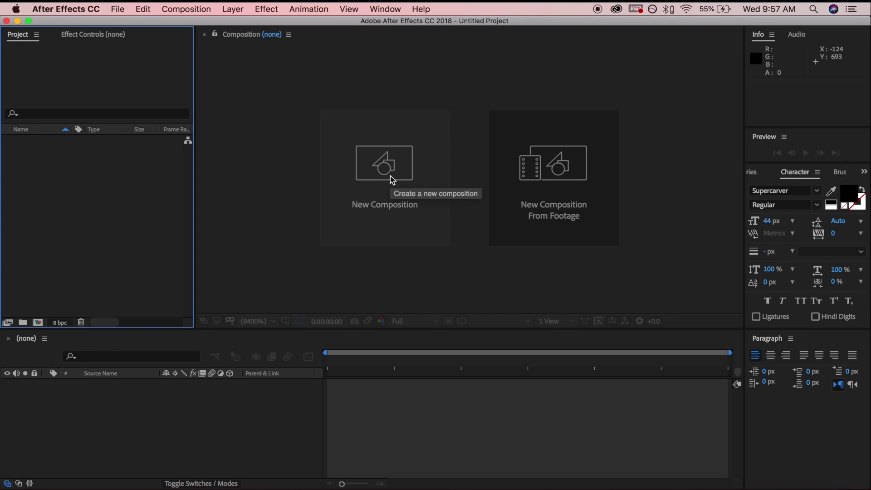
{"action": "left_click", "coordinate": [390, 177]}
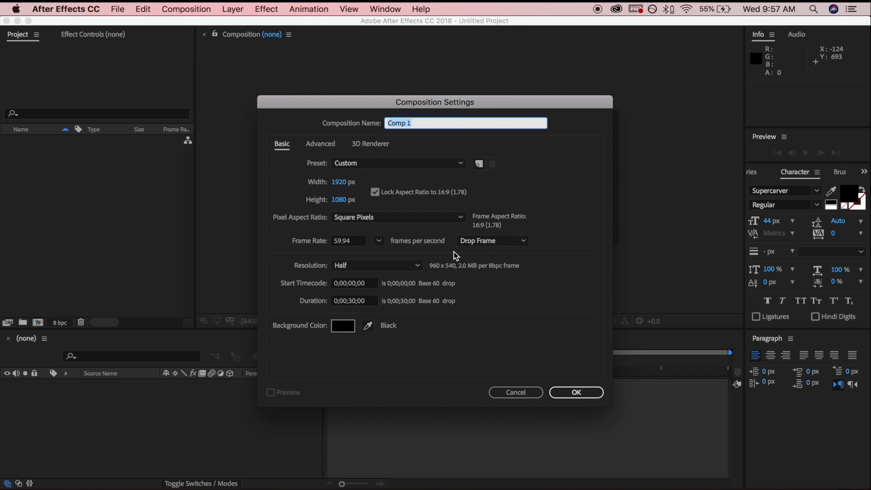
{"action": "left_click", "coordinate": [577, 393]}
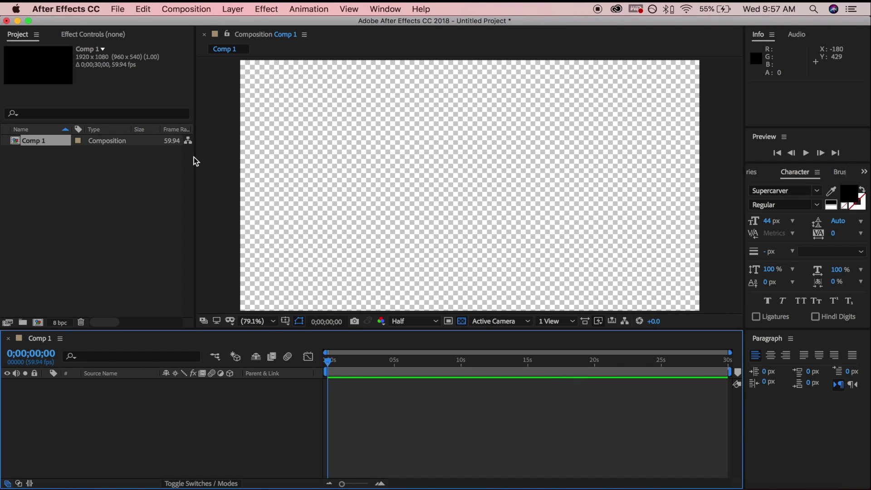
Add a white solid layer of 1920 x 1080 px to the composition
{"action": "left_click", "coordinate": [119, 9]}
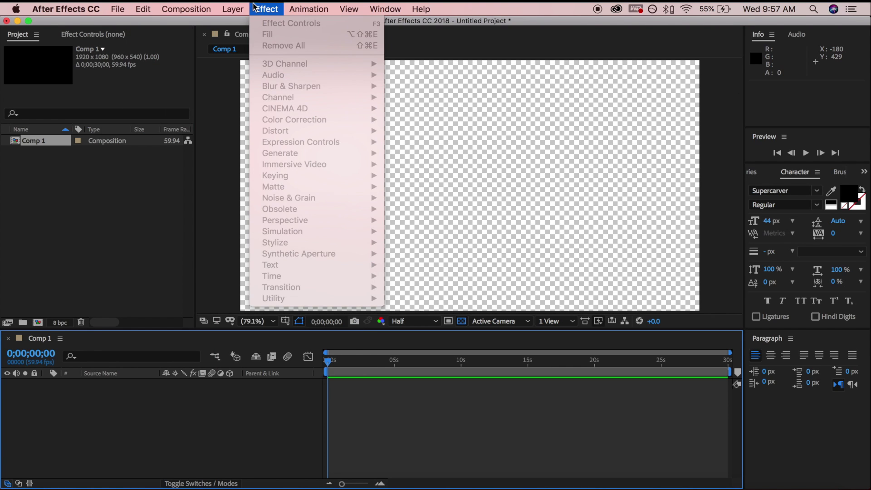
{"action": "mouse_move", "coordinate": [245, 10]}
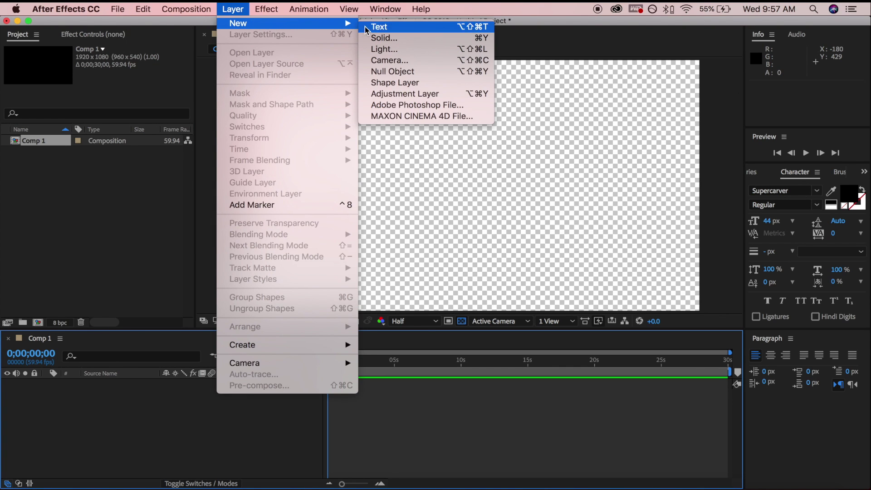
{"action": "left_click", "coordinate": [388, 40]}
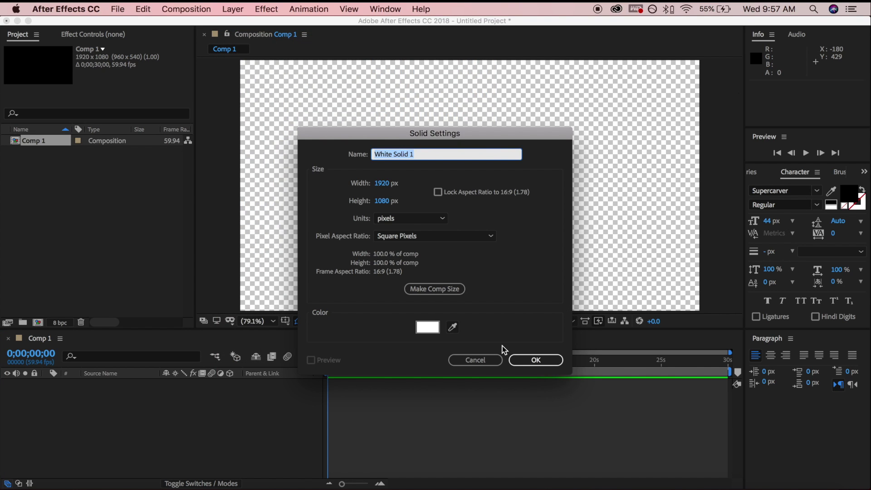
{"action": "left_click", "coordinate": [535, 360]}
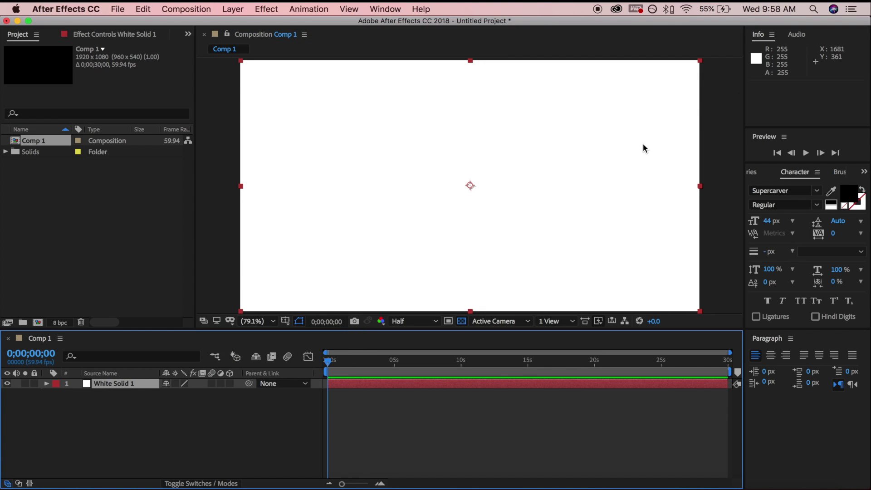
Shrink the white solid into a thin bar in the lower-left area of the frame and turn off the transparency grid
{"action": "left_click", "coordinate": [700, 61]}
{"action": "left_click_drag", "start_coordinate": [700, 60], "coordinate": [406, 276]}
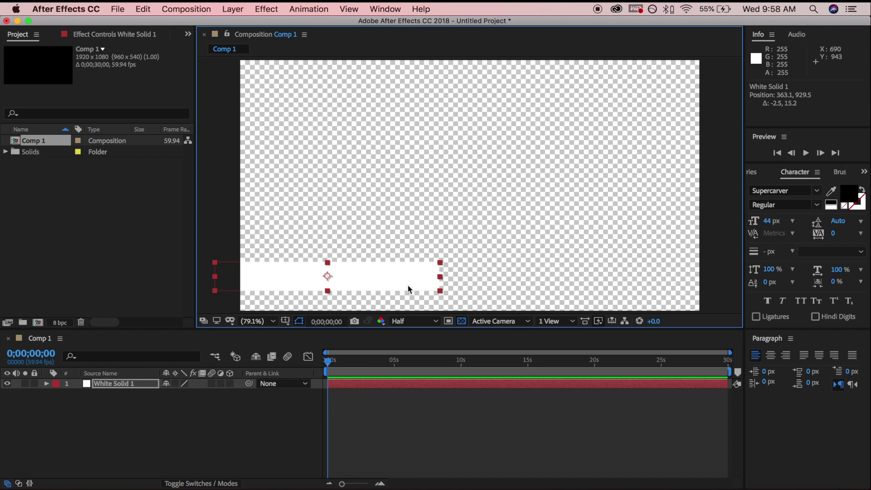
{"action": "left_click", "coordinate": [461, 321]}
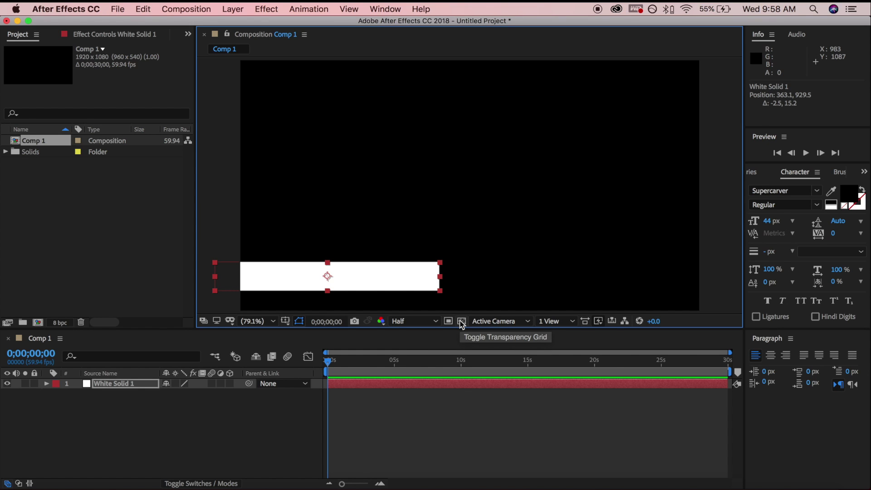
{"action": "left_click", "coordinate": [462, 322]}
{"action": "left_click", "coordinate": [461, 322]}
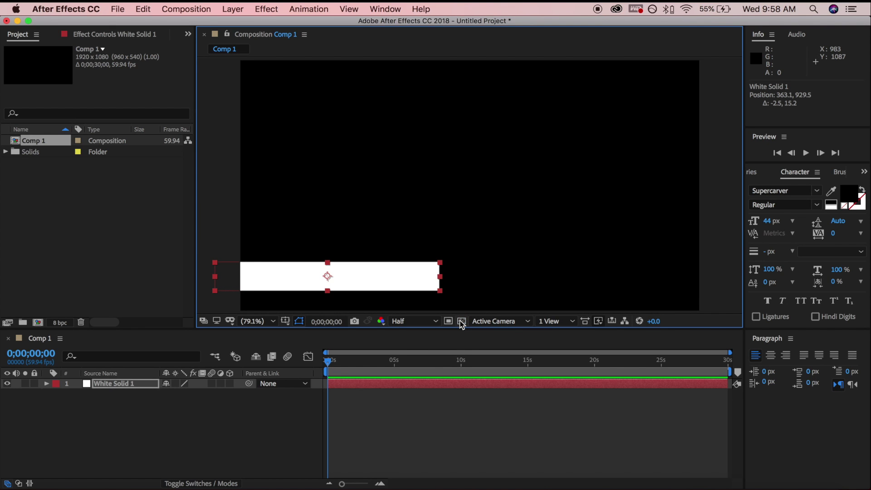
{"action": "left_click_drag", "start_coordinate": [417, 279], "coordinate": [419, 276]}
{"action": "left_click", "coordinate": [219, 453]}
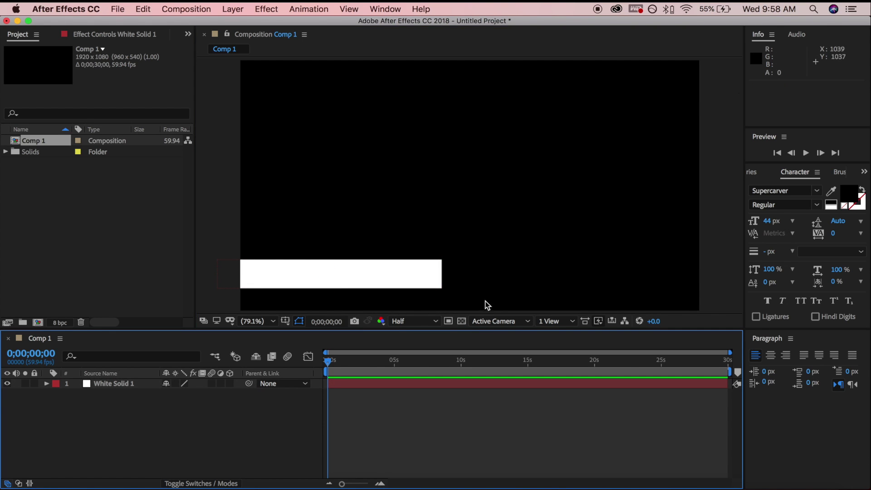
{"action": "left_click", "coordinate": [460, 322]}
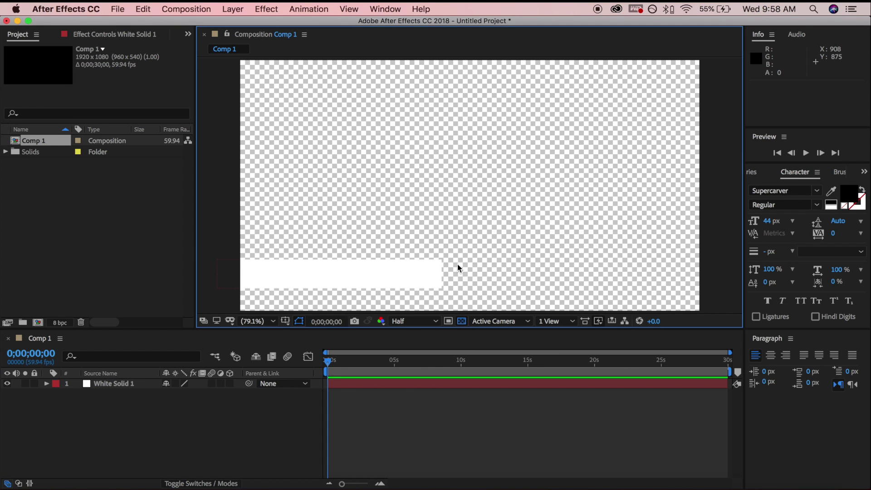
{"action": "left_click", "coordinate": [462, 322]}
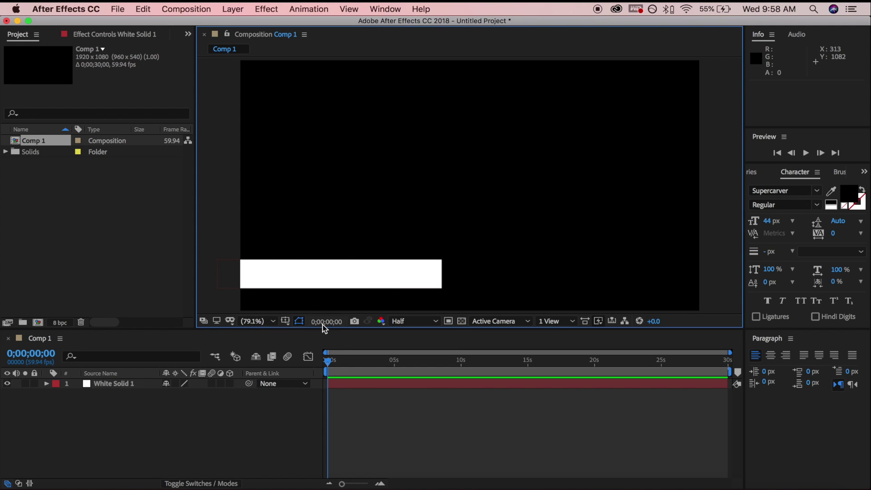
Duplicate the white bar layer and nudge the copy left to an x position of about 334
{"action": "left_click", "coordinate": [144, 383]}
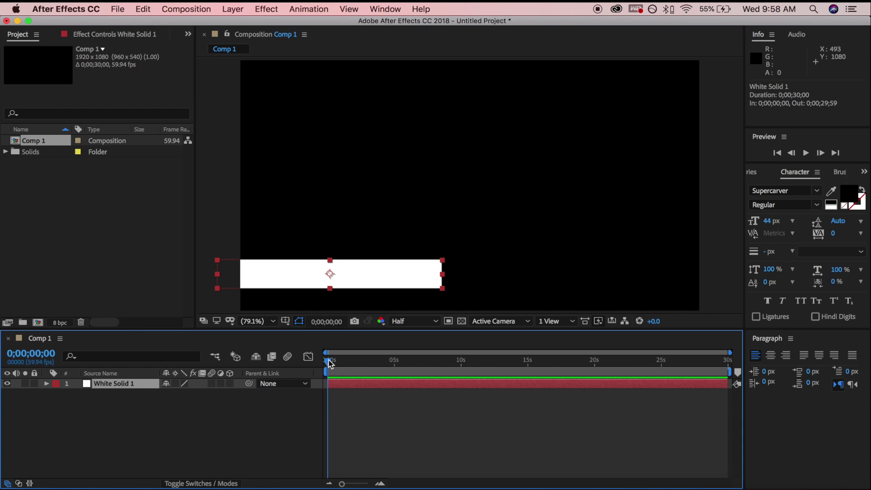
{"action": "key", "text": "super+d"}
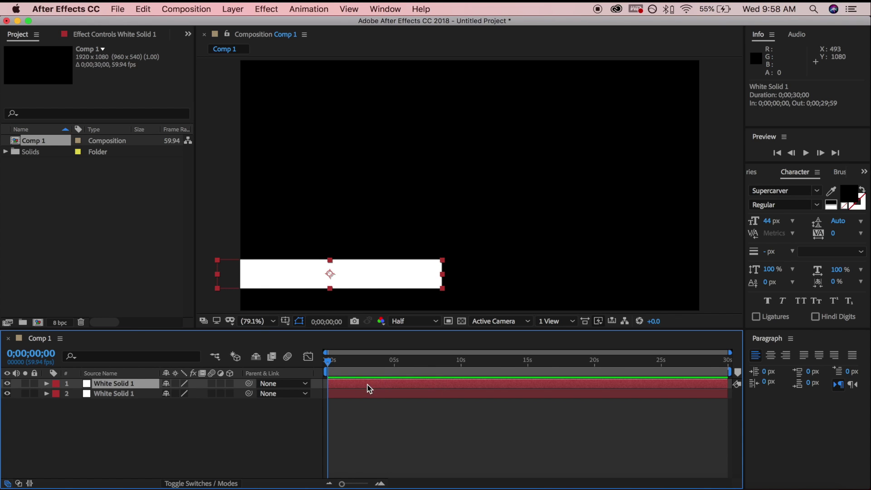
{"action": "left_click", "coordinate": [415, 274]}
{"action": "key", "text": "Left"}
{"action": "key", "text": "Left"}
{"action": "key", "text": "Left"}
{"action": "key", "text": "Left"}
{"action": "key", "text": "Left"}
{"action": "key", "text": "Left"}
{"action": "key", "text": "Left"}
{"action": "key", "text": "Left"}
{"action": "key", "text": "Left"}
{"action": "key", "text": "Left"}
{"action": "key", "text": "Left"}
{"action": "key", "text": "Left"}
{"action": "key", "text": "Left"}
{"action": "key", "text": "Left"}
{"action": "key", "text": "Left"}
{"action": "key", "text": "Left"}
{"action": "key", "text": "Left"}
{"action": "key", "text": "Left"}
{"action": "key", "text": "Left"}
{"action": "key", "text": "Left"}
{"action": "key", "text": "Left"}
{"action": "key", "text": "Left"}
{"action": "key", "text": "Left"}
{"action": "key", "text": "Left"}
{"action": "key", "text": "Left"}
{"action": "key", "text": "Left"}
{"action": "key", "text": "Left"}
{"action": "key", "text": "Left"}
{"action": "key", "text": "Left"}
{"action": "key", "text": "Left"}
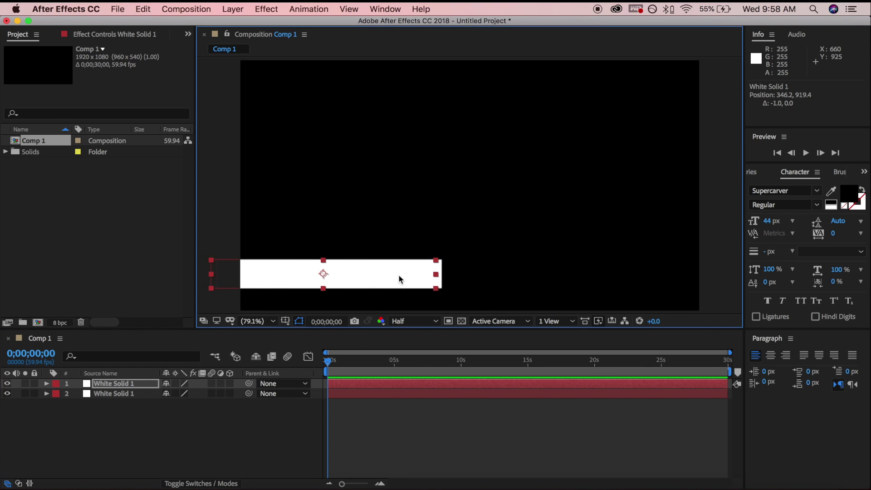
{"action": "key", "text": "Left"}
{"action": "key", "text": "Right"}
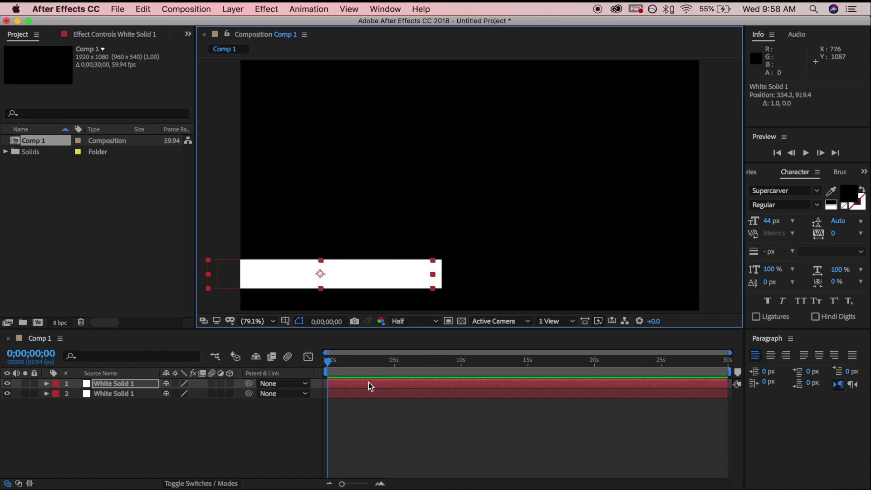
Duplicate the nudged bar and shift this second copy left to an x position of about 289
{"action": "key", "text": "super+d"}
{"action": "key", "text": "Left"}
{"action": "key", "text": "Left"}
{"action": "key", "text": "Left"}
{"action": "key", "text": "Left"}
{"action": "key", "text": "Left"}
{"action": "key", "text": "Left"}
{"action": "key", "text": "Left"}
{"action": "key", "text": "Left"}
{"action": "key", "text": "Left"}
{"action": "key", "text": "Left"}
{"action": "key", "text": "Left"}
{"action": "key", "text": "Left"}
{"action": "key", "text": "Left"}
{"action": "key", "text": "Left"}
{"action": "key", "text": "Left"}
{"action": "key", "text": "Left"}
{"action": "key", "text": "Left"}
{"action": "key", "text": "Left"}
{"action": "key", "text": "Left"}
{"action": "key", "text": "Left"}
{"action": "key", "text": "Left"}
{"action": "key", "text": "Left"}
{"action": "key", "text": "Left"}
{"action": "key", "text": "Left"}
{"action": "key", "text": "Left"}
{"action": "key", "text": "Left"}
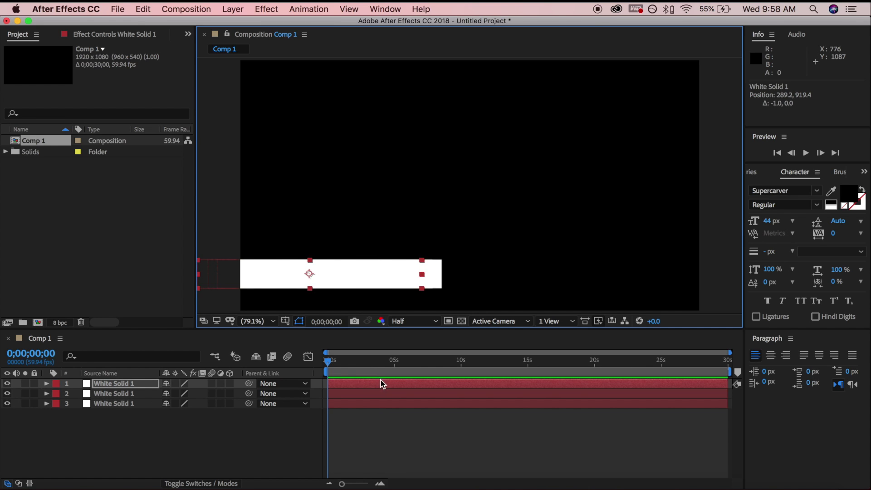
Create a third copy of the bar and nudge it left to an x position of about 250
{"action": "key", "text": "super+d"}
{"action": "key", "text": "Left"}
{"action": "key", "text": "Left"}
{"action": "key", "text": "Left"}
{"action": "key", "text": "Left"}
{"action": "key", "text": "Left"}
{"action": "key", "text": "Left"}
{"action": "key", "text": "Left"}
{"action": "key", "text": "Left"}
{"action": "key", "text": "Left"}
{"action": "key", "text": "Left"}
{"action": "key", "text": "Left"}
{"action": "key", "text": "Left"}
{"action": "key", "text": "Left"}
{"action": "key", "text": "Left"}
{"action": "key", "text": "Left"}
{"action": "key", "text": "Left"}
{"action": "key", "text": "Left"}
{"action": "key", "text": "Left"}
{"action": "key", "text": "Left"}
{"action": "key", "text": "Left"}
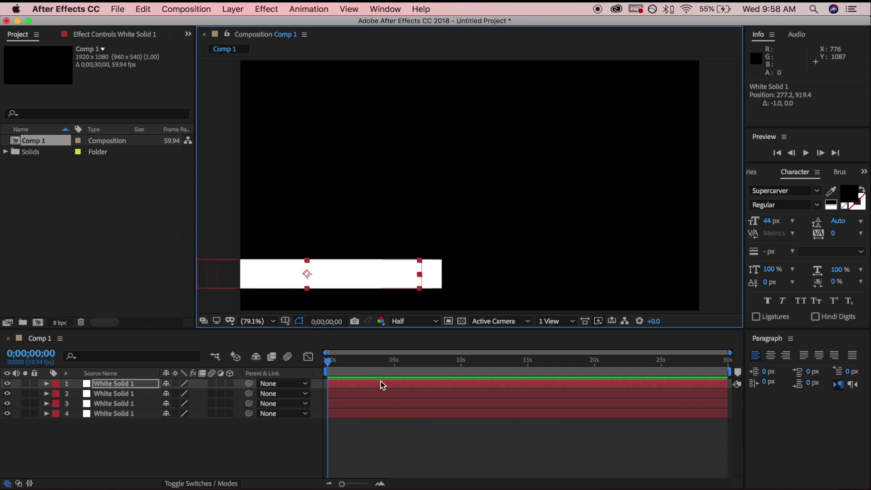
{"action": "key", "text": "Left"}
{"action": "key", "text": "Left"}
{"action": "key", "text": "Left"}
{"action": "key", "text": "Left"}
{"action": "key", "text": "Left"}
{"action": "key", "text": "Left"}
{"action": "key", "text": "Left"}
{"action": "key", "text": "Left"}
{"action": "key", "text": "Left"}
{"action": "key", "text": "Left"}
{"action": "key", "text": "Left"}
{"action": "key", "text": "Left"}
{"action": "key", "text": "Left"}
{"action": "key", "text": "Left"}
{"action": "key", "text": "Left"}
{"action": "key", "text": "Left"}
{"action": "key", "text": "Left"}
{"action": "key", "text": "Left"}
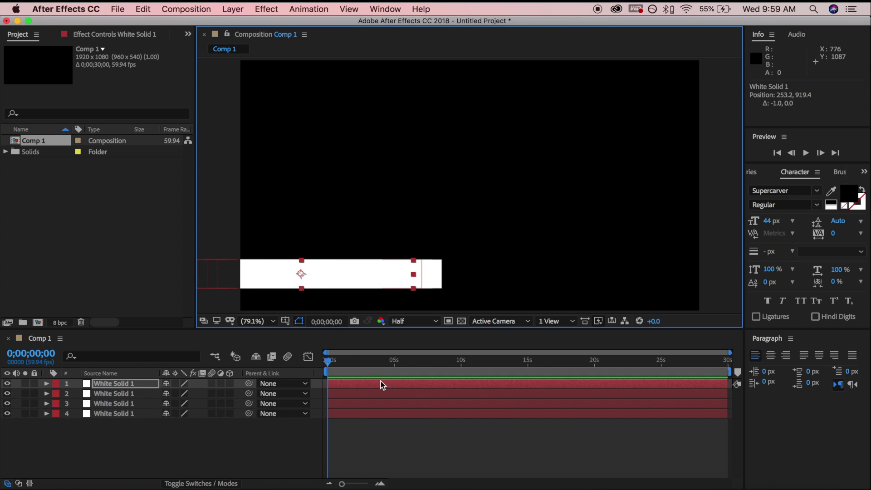
Apply a Fill effect to the original bar, layer 4
{"action": "left_click", "coordinate": [330, 415]}
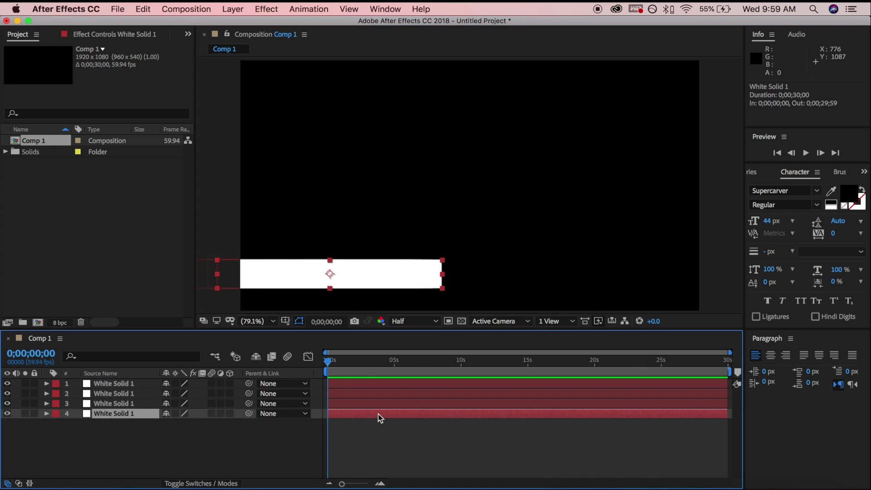
{"action": "left_click", "coordinate": [273, 11]}
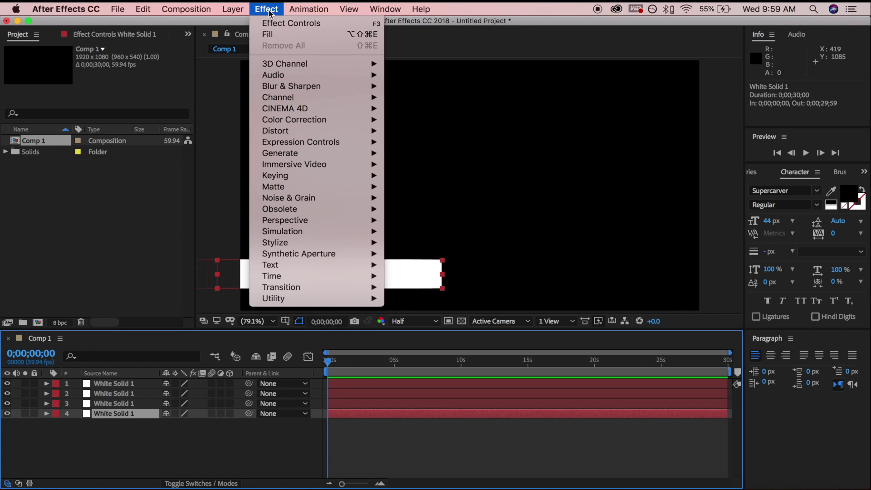
{"action": "left_click", "coordinate": [336, 35]}
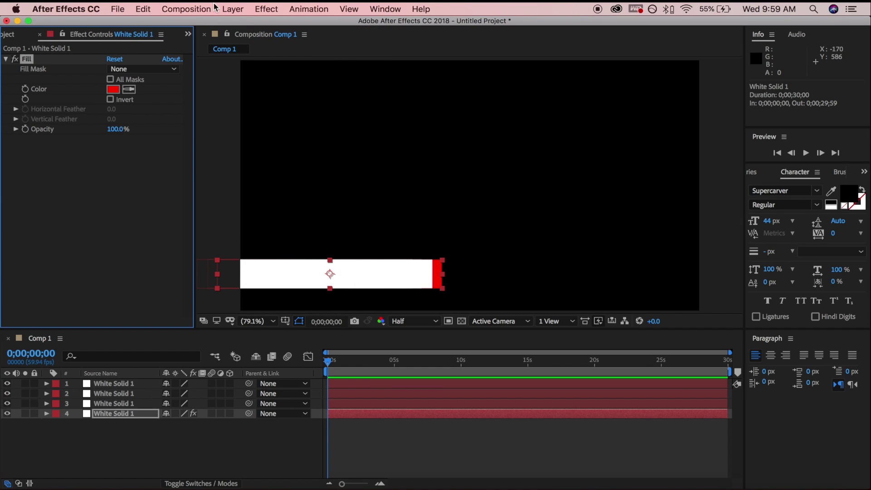
{"action": "left_click", "coordinate": [266, 9]}
{"action": "mouse_move", "coordinate": [331, 125]}
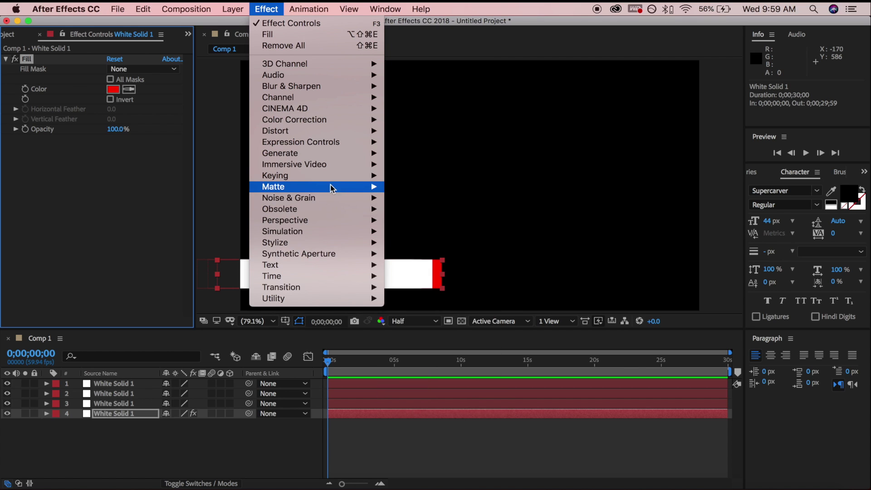
{"action": "mouse_move", "coordinate": [327, 155]}
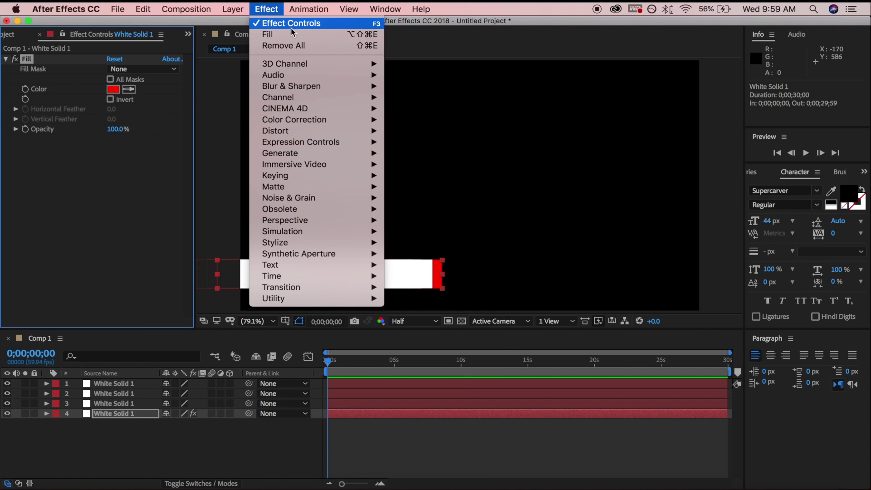
{"action": "left_click", "coordinate": [152, 176]}
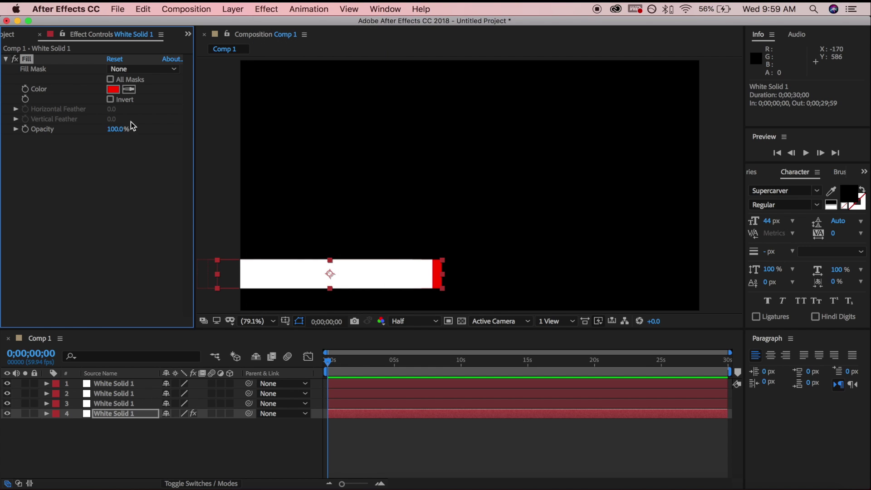
Set the Fill color of layer 4 to white
{"action": "left_click", "coordinate": [113, 89]}
{"action": "left_click_drag", "start_coordinate": [132, 296], "coordinate": [34, 223]}
{"action": "left_click", "coordinate": [337, 265]}
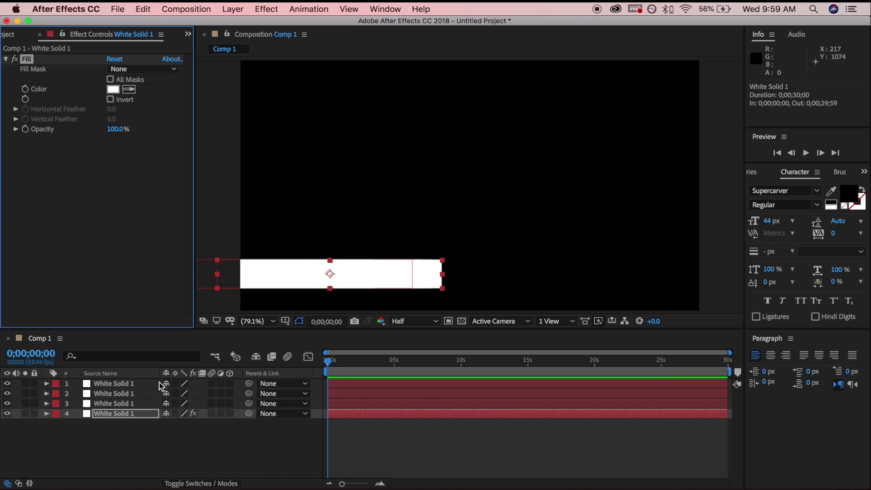
Apply a Fill effect to layer 3, keeping its red color
{"action": "left_click", "coordinate": [136, 402]}
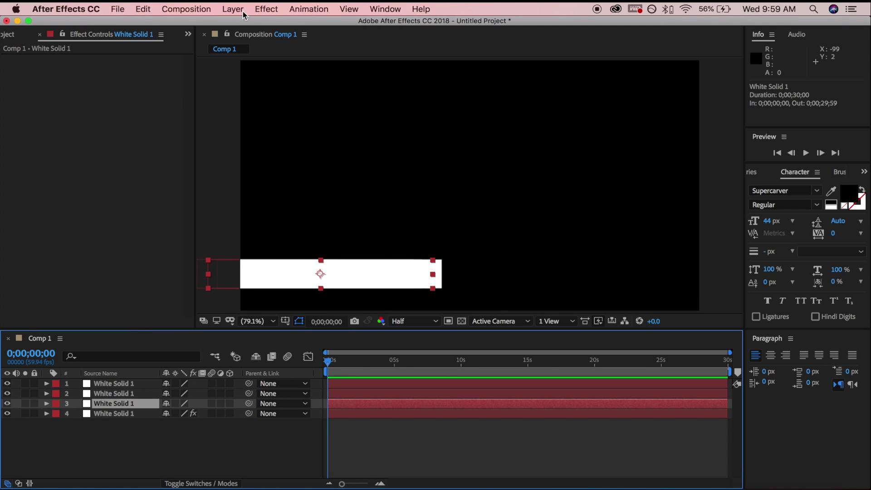
{"action": "left_click", "coordinate": [262, 9]}
{"action": "left_click", "coordinate": [270, 34]}
Apply a Fill effect to the topmost bar, layer 1, and set its color to gray
{"action": "left_click", "coordinate": [114, 395]}
{"action": "left_click", "coordinate": [117, 384]}
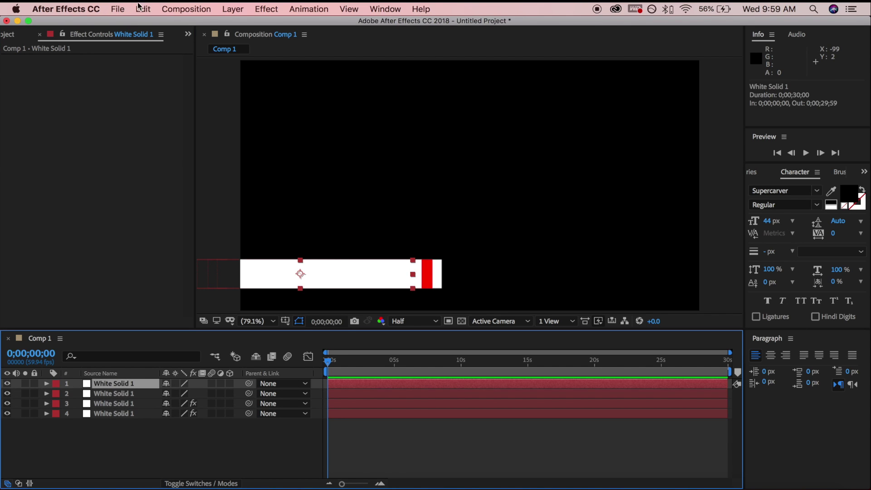
{"action": "left_click", "coordinate": [268, 9]}
{"action": "left_click", "coordinate": [270, 34]}
{"action": "left_click", "coordinate": [113, 89]}
{"action": "left_click", "coordinate": [62, 413]}
{"action": "left_click", "coordinate": [317, 267]}
{"action": "left_click_drag", "start_coordinate": [116, 131], "coordinate": [80, 132]}
Turn the transparency grid back on and zoom the timeline in to roughly its first 11 seconds
{"action": "left_click", "coordinate": [114, 413]}
{"action": "left_click", "coordinate": [461, 321]}
{"action": "left_click", "coordinate": [404, 304]}
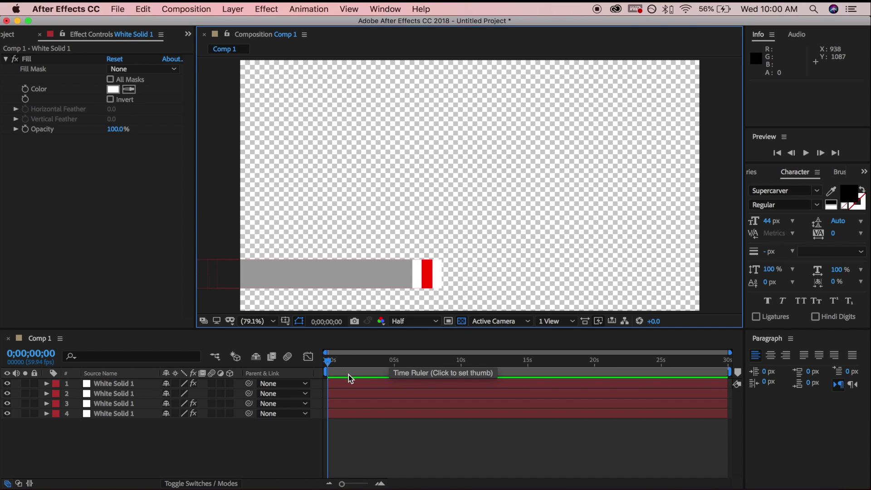
{"action": "left_click", "coordinate": [360, 484]}
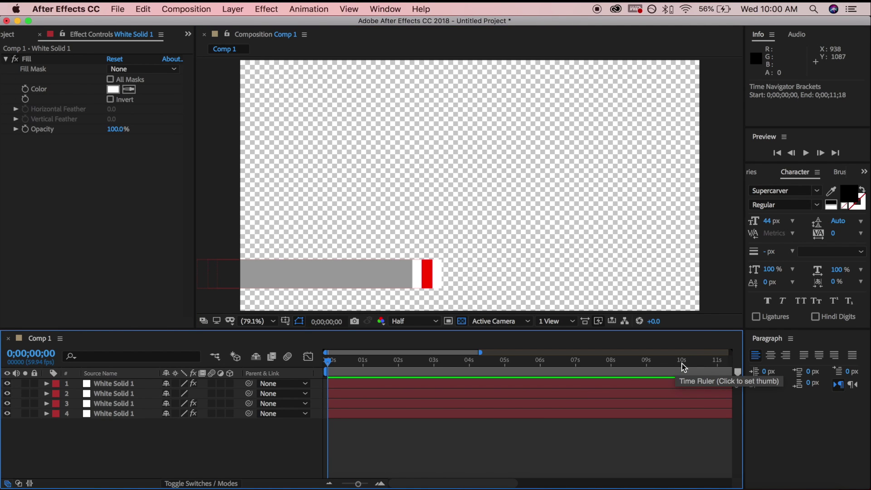
Add a Position keyframe at 0;00;01;59 to all four White Solid layers
{"action": "left_click", "coordinate": [380, 484]}
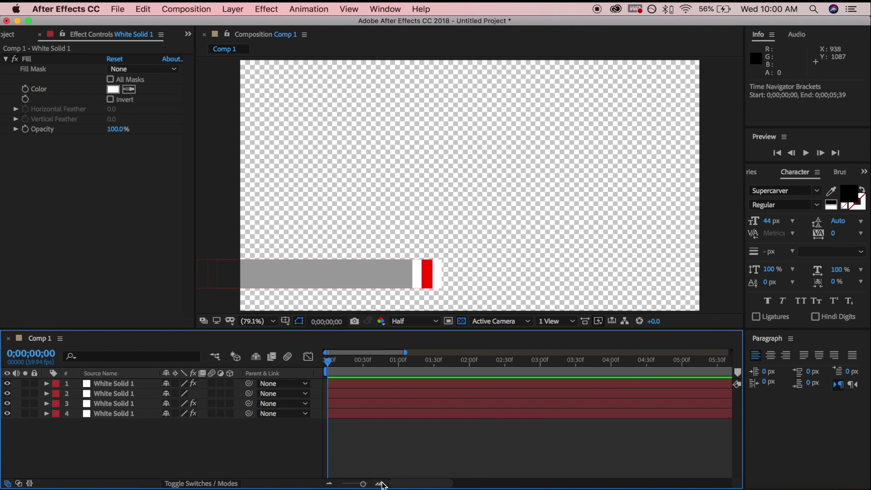
{"action": "left_click", "coordinate": [329, 483]}
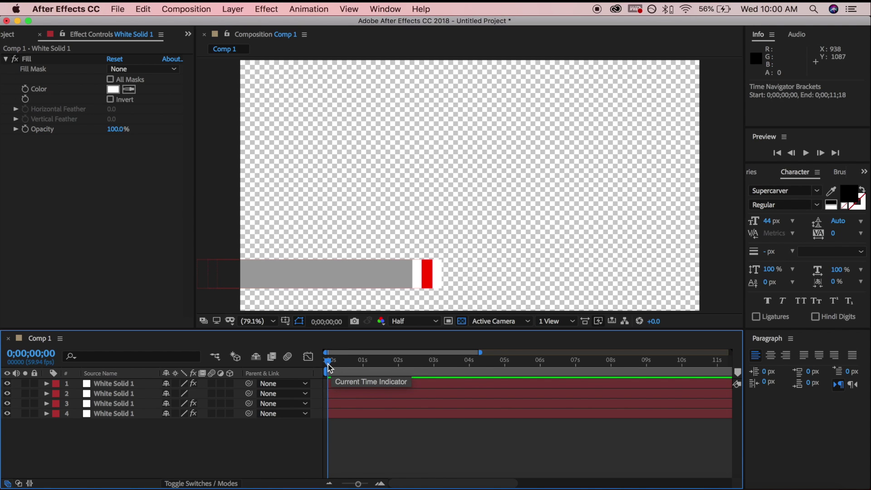
{"action": "left_click_drag", "start_coordinate": [328, 363], "coordinate": [401, 367]}
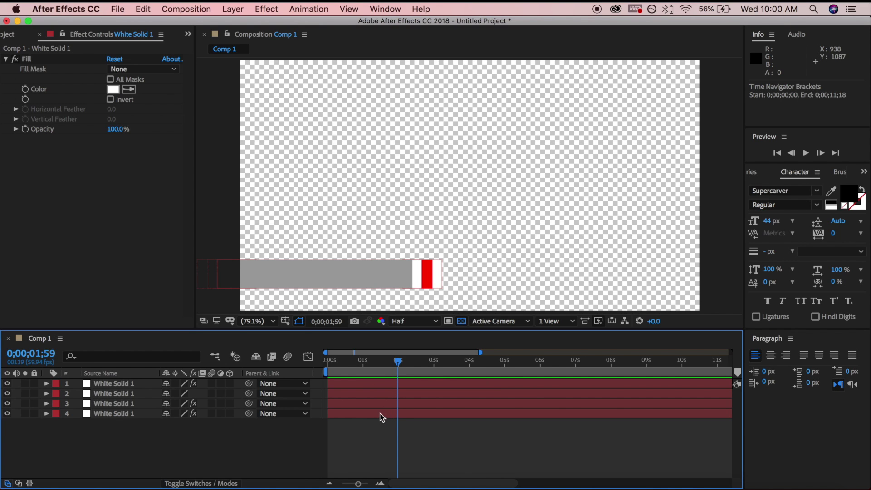
{"action": "left_click", "coordinate": [388, 383]}
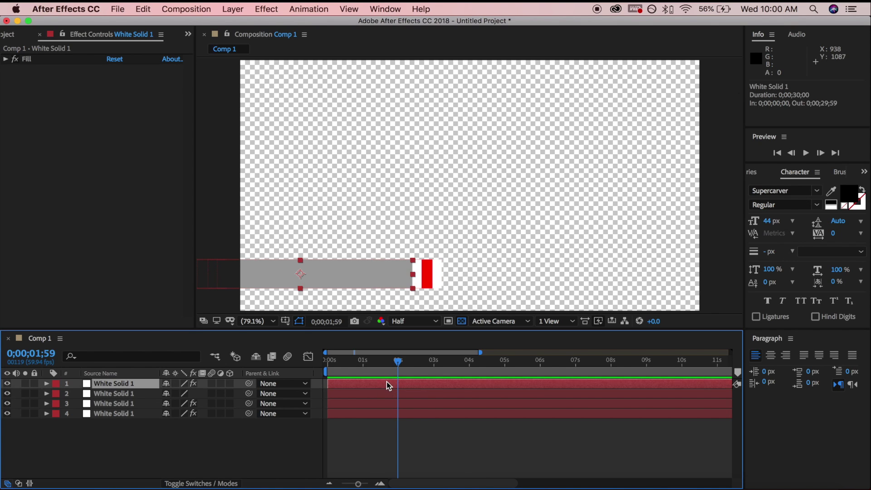
{"action": "left_click", "coordinate": [387, 418], "text": "shift"}
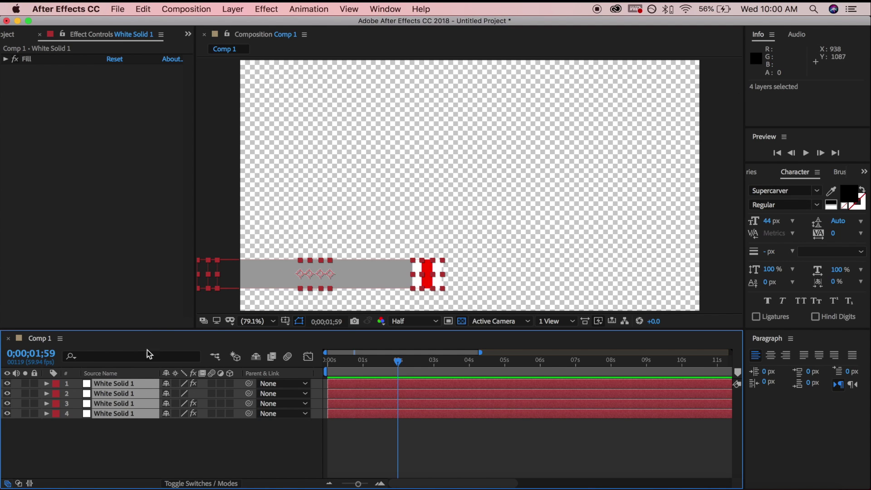
{"action": "key", "text": "p"}
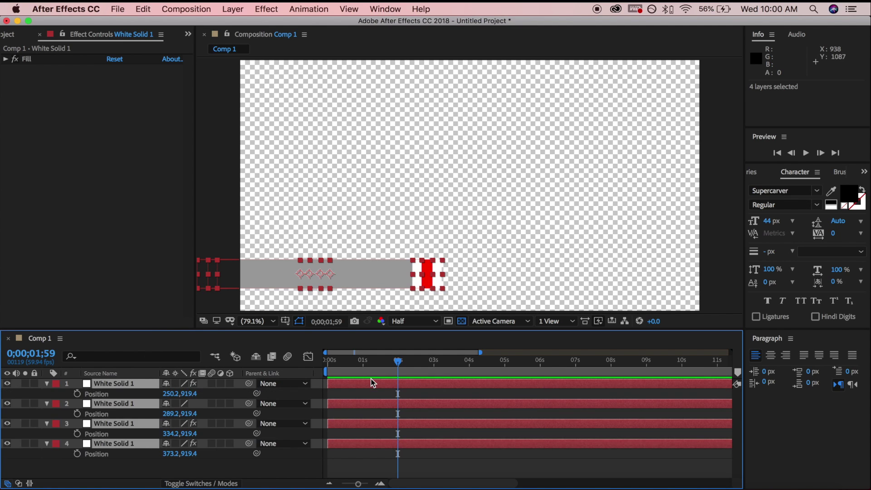
{"action": "left_click", "coordinate": [77, 393]}
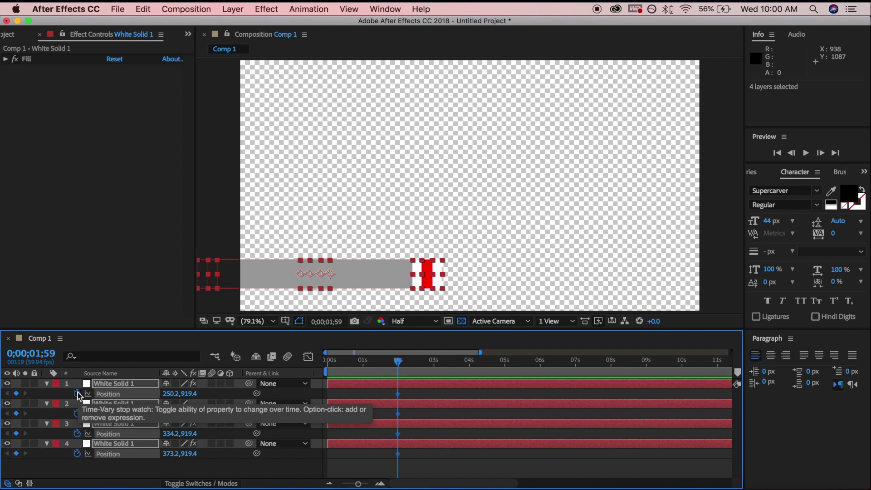
Add Rotation, Anchor Point and Scale keyframes to all four layers at 0;00;01;59 and return the playhead to 0;00;00;00
{"action": "key", "text": "alt+shift+r"}
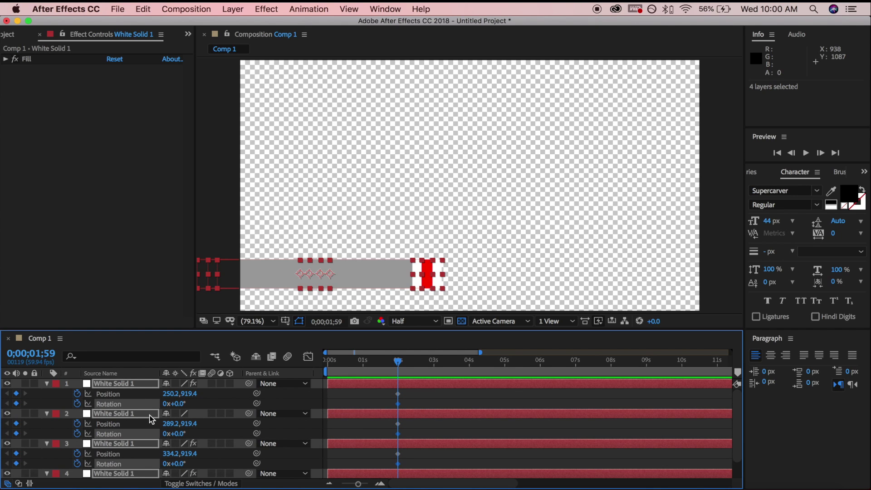
{"action": "key", "text": "shift+a"}
{"action": "key", "text": "alt+shift+a"}
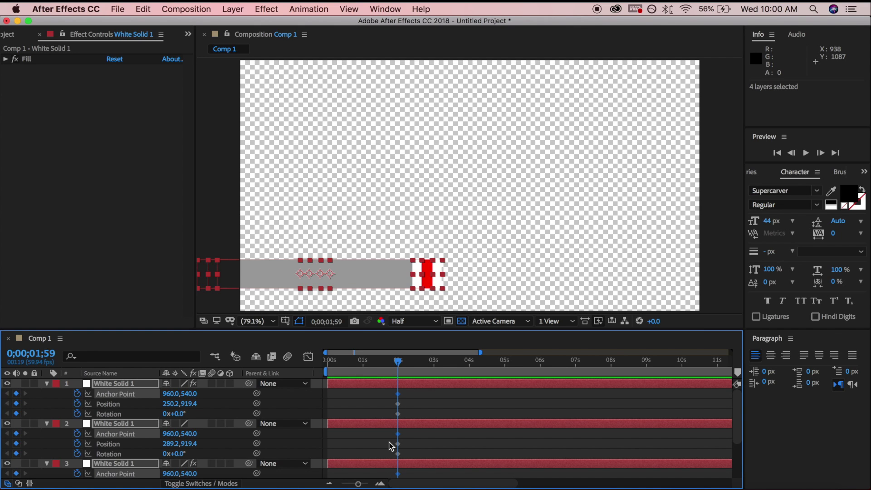
{"action": "key", "text": "alt+shift+s"}
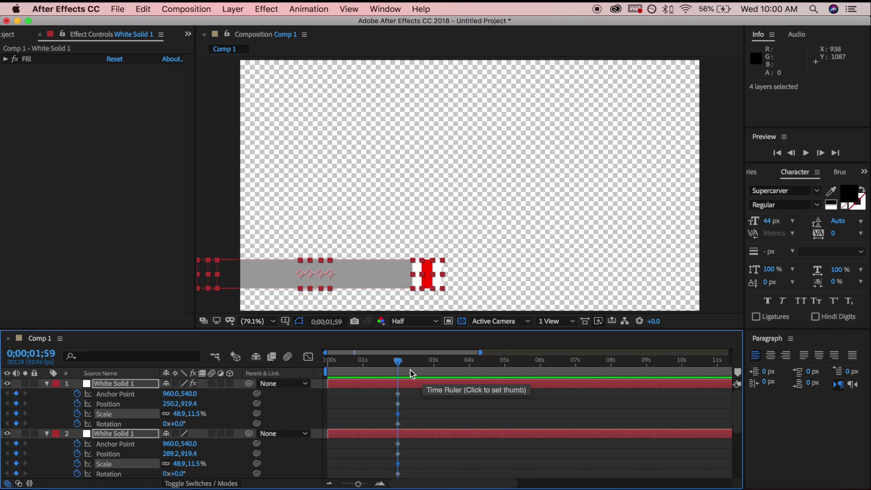
{"action": "left_click_drag", "start_coordinate": [398, 363], "coordinate": [317, 369]}
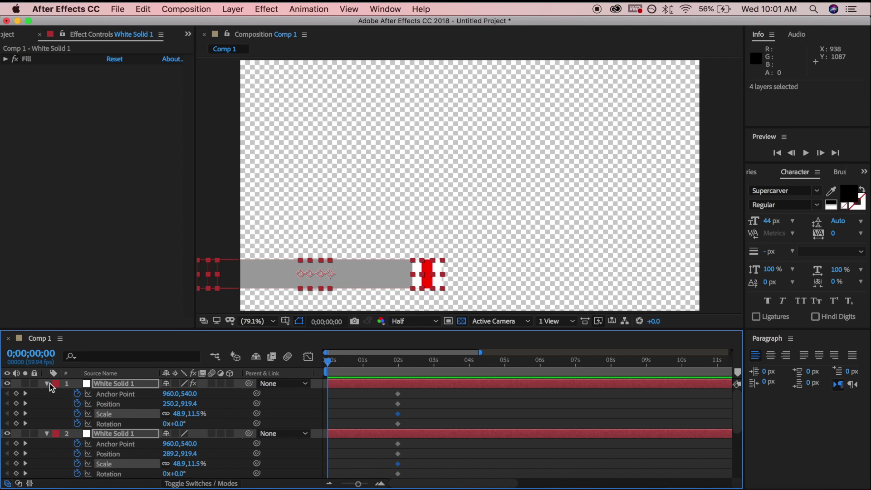
Try starting all four bars off-screen together, with layer 1 at X Position -609.8, preview the slide-in and undo the change
{"action": "left_click_drag", "start_coordinate": [173, 404], "coordinate": [116, 400]}
{"action": "key", "text": "space"}
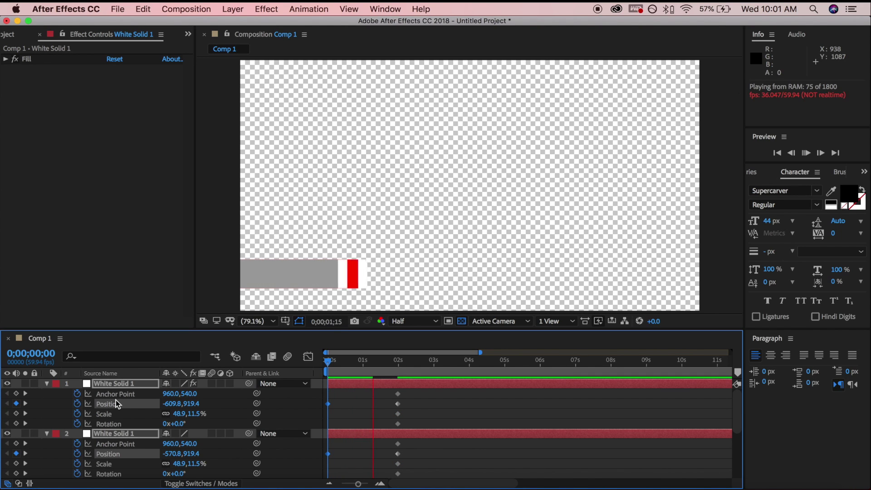
{"action": "key", "text": "space"}
{"action": "key", "text": "space"}
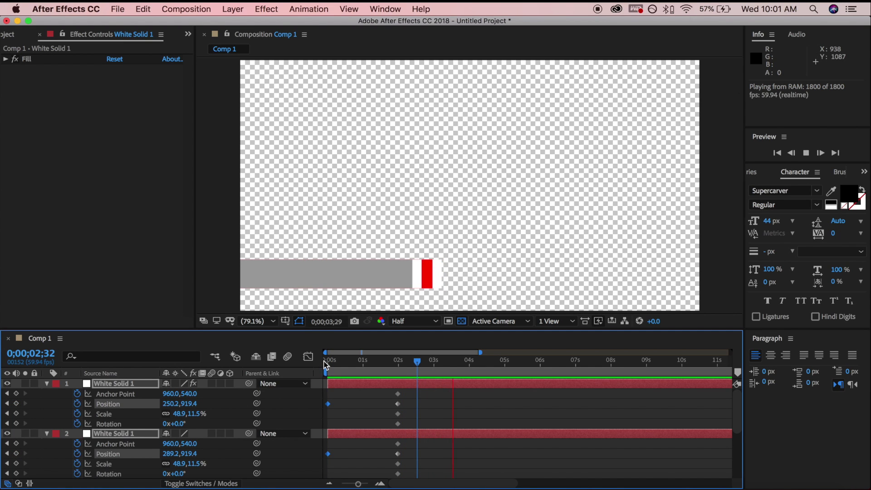
{"action": "left_click", "coordinate": [326, 362]}
{"action": "key", "text": "space"}
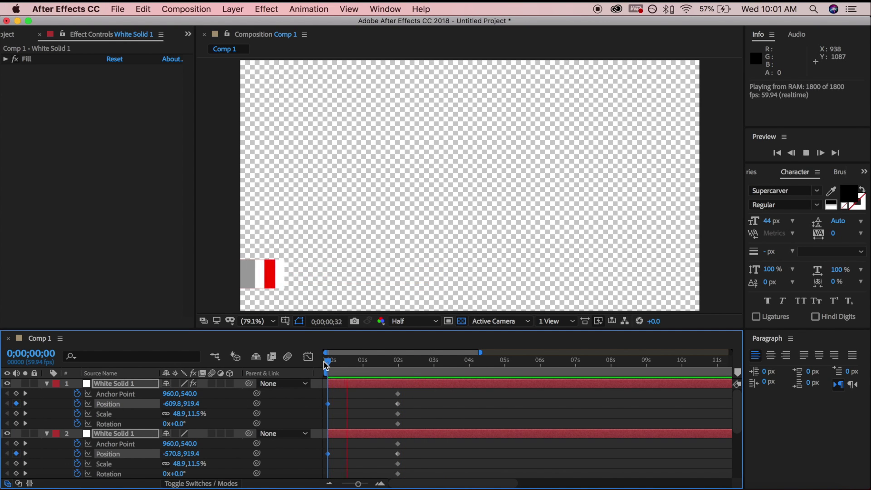
{"action": "key", "text": "space"}
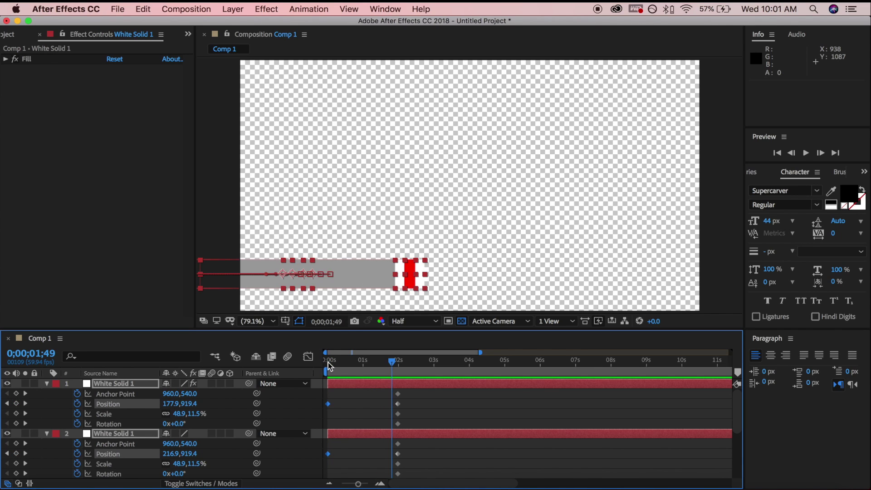
{"action": "left_click", "coordinate": [327, 363]}
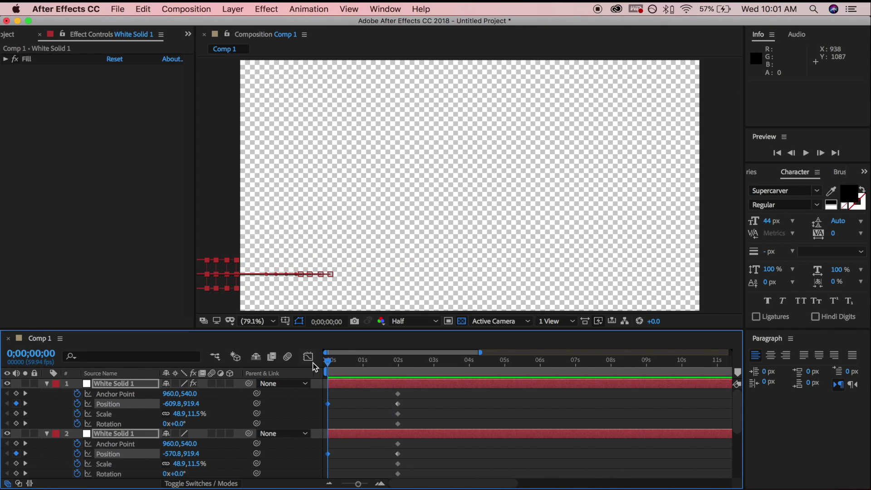
{"action": "key", "text": "Delete"}
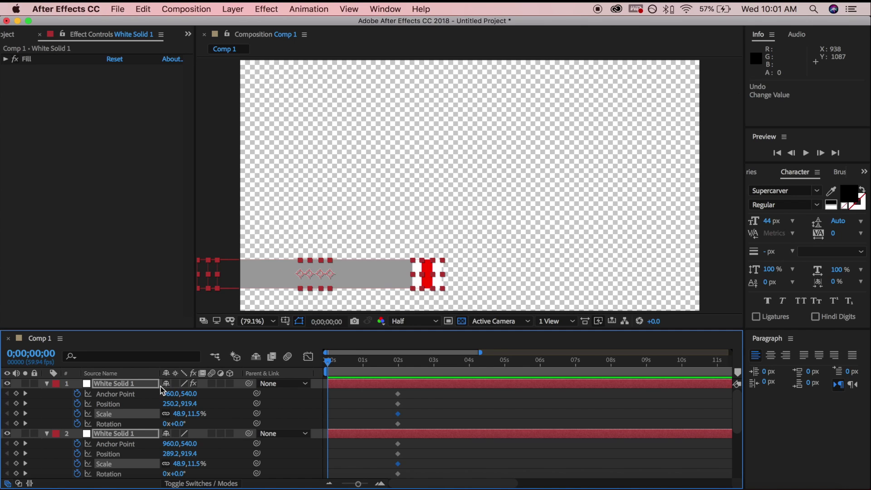
Collapse the layers' properties and set layer 1's X Position to -489.8 at 0;00;00;00 so the gray bar starts off-screen
{"action": "left_click", "coordinate": [45, 383]}
{"action": "left_click", "coordinate": [173, 438]}
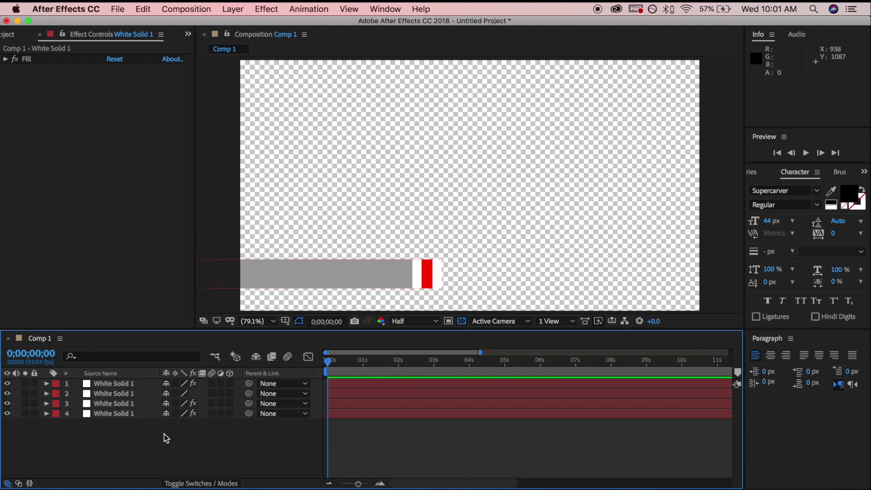
{"action": "left_click", "coordinate": [140, 383]}
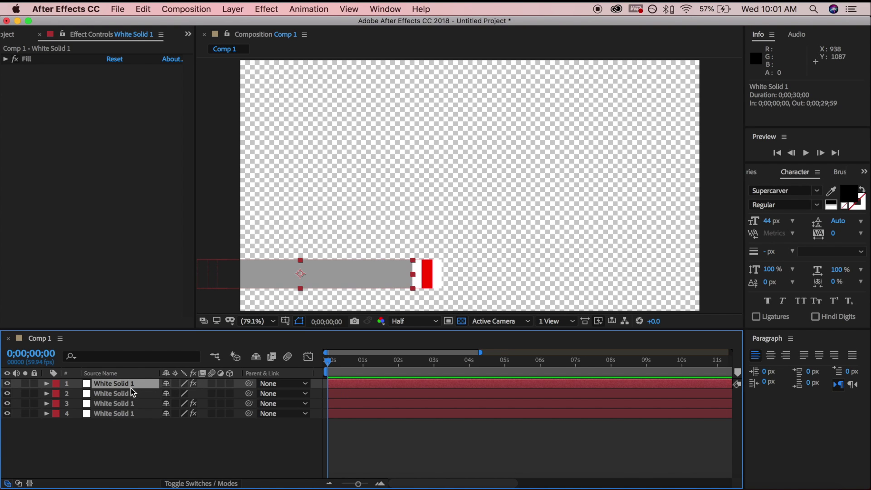
{"action": "key", "text": "p"}
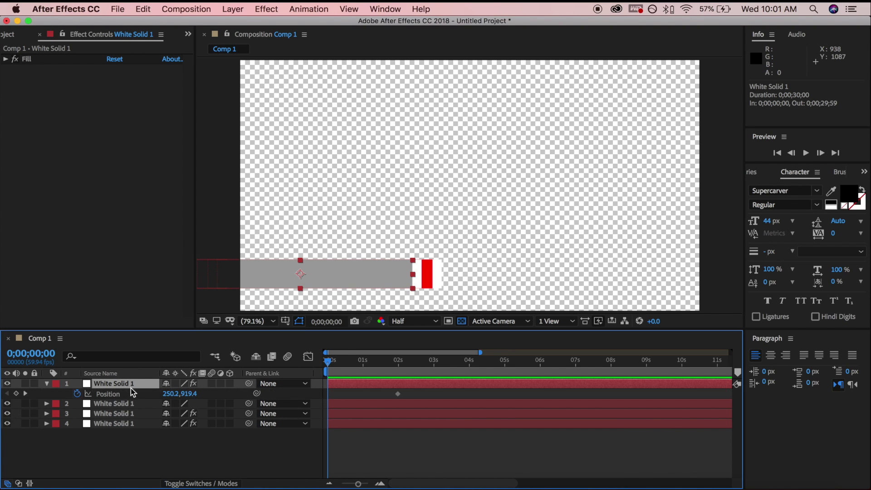
{"action": "left_click_drag", "start_coordinate": [174, 394], "coordinate": [132, 396]}
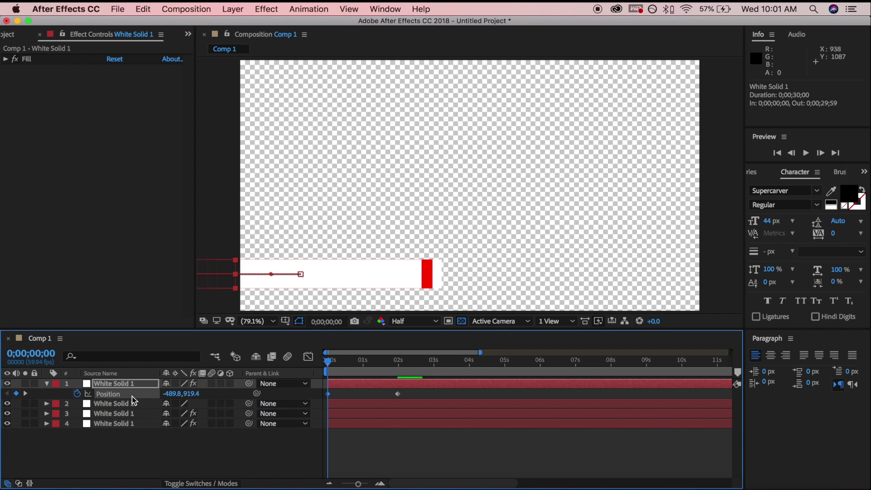
Set layer 2's X Position to -550.8 at 0;00;00;00
{"action": "left_click", "coordinate": [148, 403]}
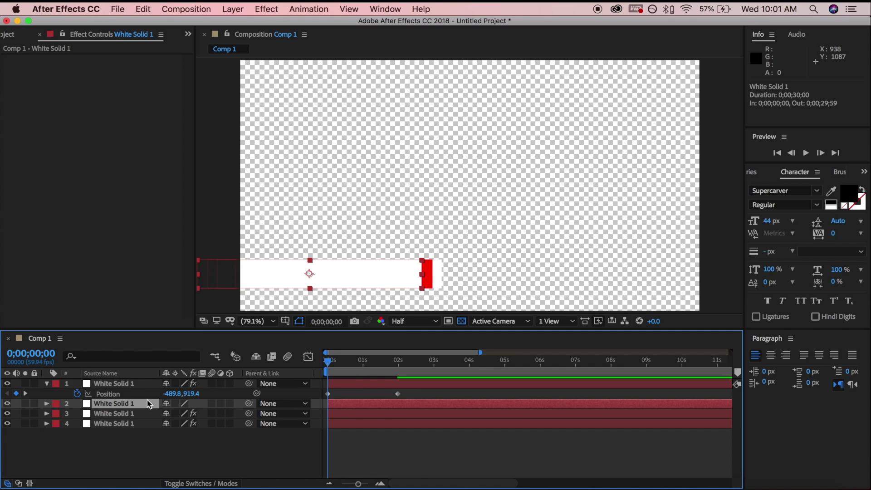
{"action": "key", "text": "p"}
{"action": "left_click_drag", "start_coordinate": [171, 414], "coordinate": [12, 406]}
{"action": "mouse_move", "coordinate": [168, 414]}
{"action": "left_mouse_down"}
{"action": "mouse_move", "coordinate": [126, 411]}
{"action": "mouse_move", "coordinate": [155, 413]}
{"action": "left_mouse_up"}
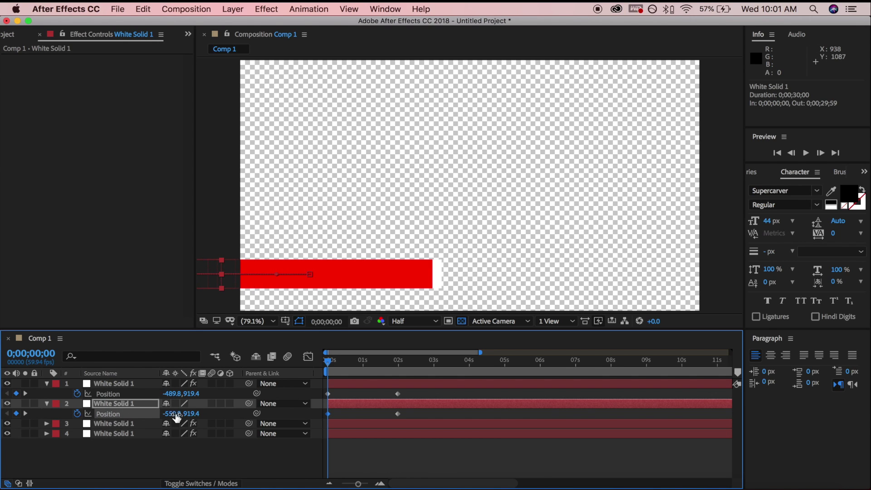
Set the red bar's X Position on layer 3 to -515.8 at 0;00;00;00
{"action": "left_click", "coordinate": [138, 424]}
{"action": "key", "text": "p"}
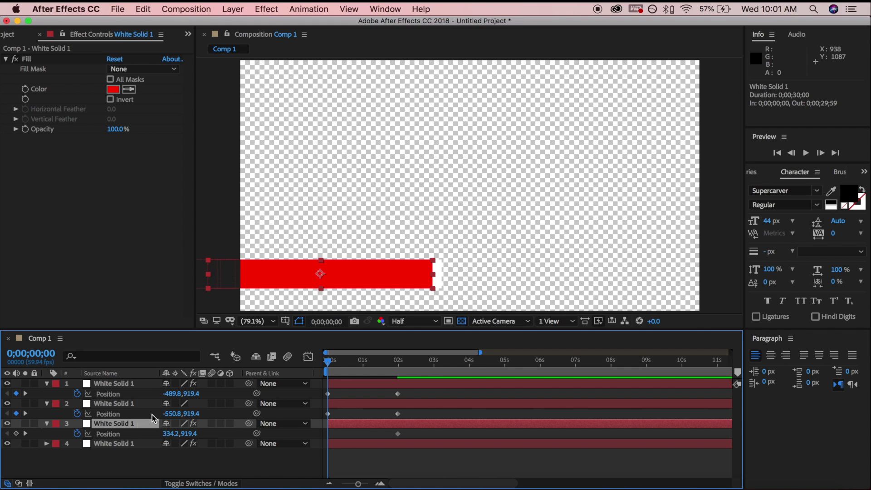
{"action": "left_click_drag", "start_coordinate": [172, 433], "coordinate": [118, 429]}
Set the X Position of the bottom white bar, layer 4, to -606.8 at 0;00;00;00
{"action": "left_click", "coordinate": [121, 443]}
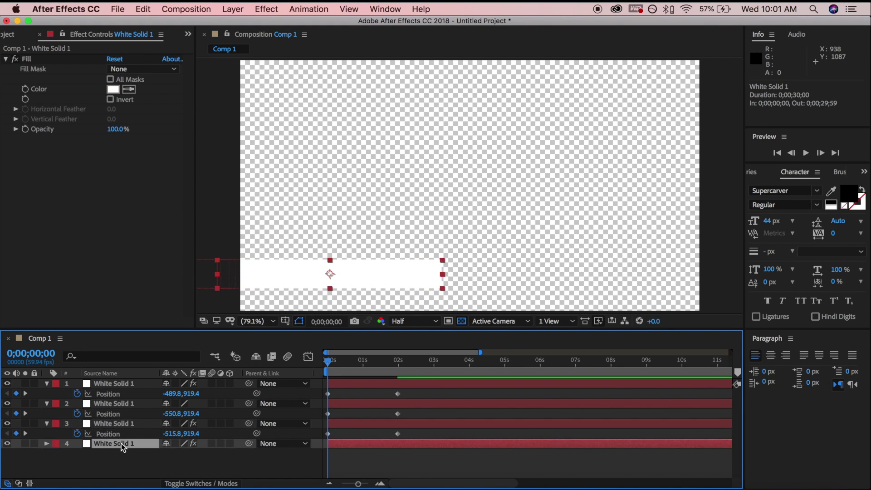
{"action": "key", "text": "p"}
{"action": "left_click_drag", "start_coordinate": [179, 454], "coordinate": [94, 438]}
Preview the slide-in, move the end Position keyframes of all four layers to 0;00;00;34, and dismiss the notification
{"action": "key", "text": "space"}
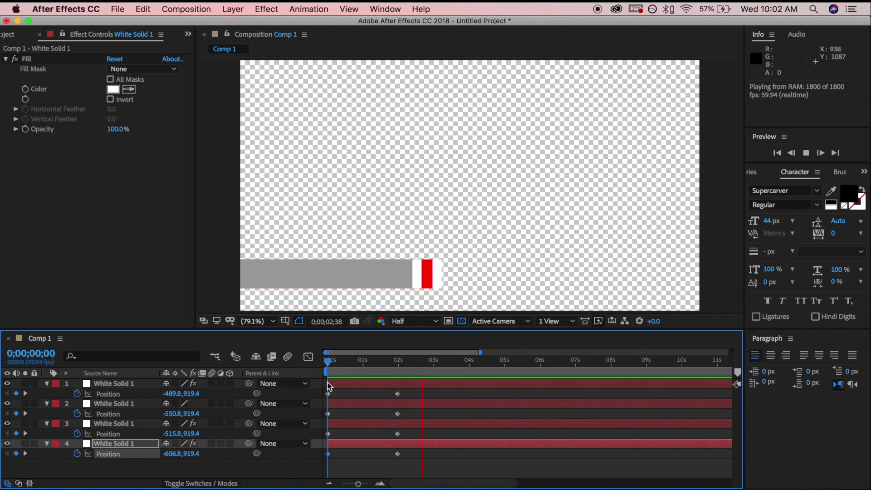
{"action": "key", "text": "space"}
{"action": "left_click_drag", "start_coordinate": [408, 393], "coordinate": [348, 456]}
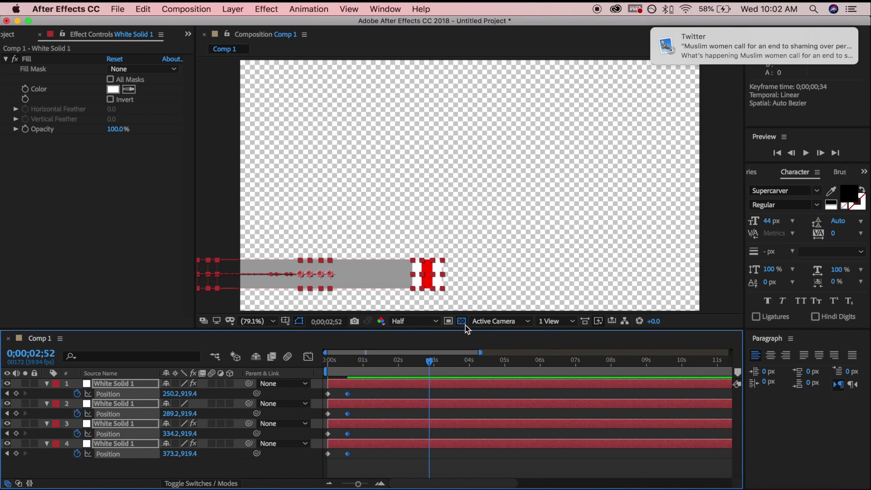
{"action": "left_click", "coordinate": [835, 40]}
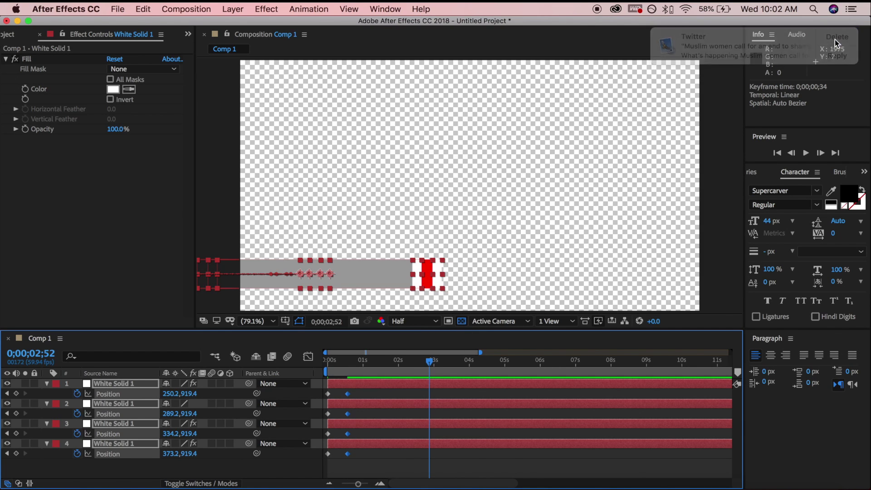
Set the composition preview resolution to Third and play the faster slide-in from the start
{"action": "left_click", "coordinate": [421, 322]}
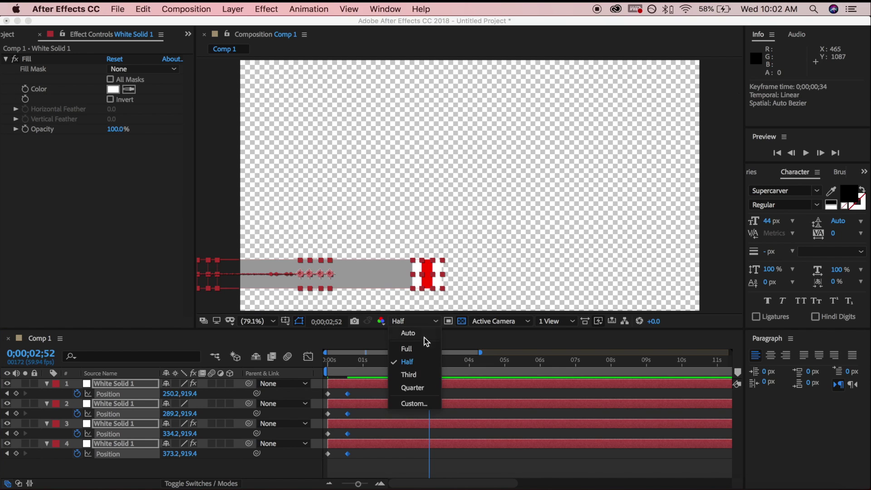
{"action": "left_click", "coordinate": [421, 373]}
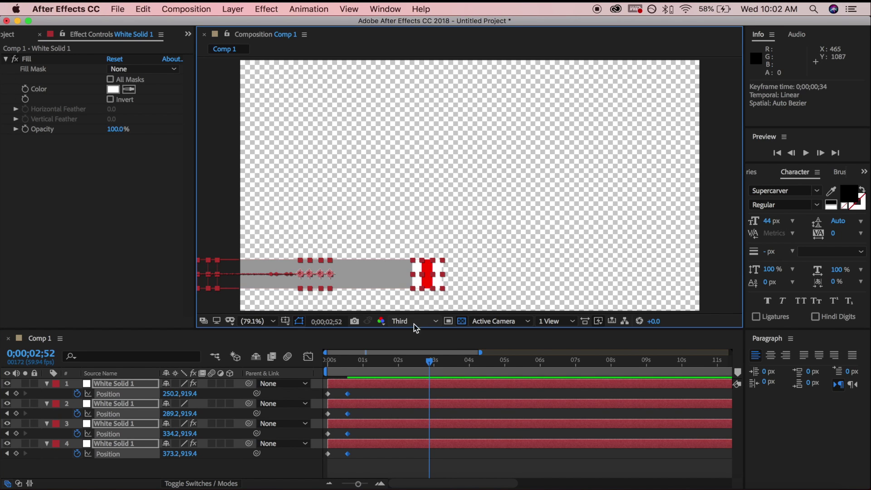
{"action": "left_click_drag", "start_coordinate": [355, 364], "coordinate": [265, 364]}
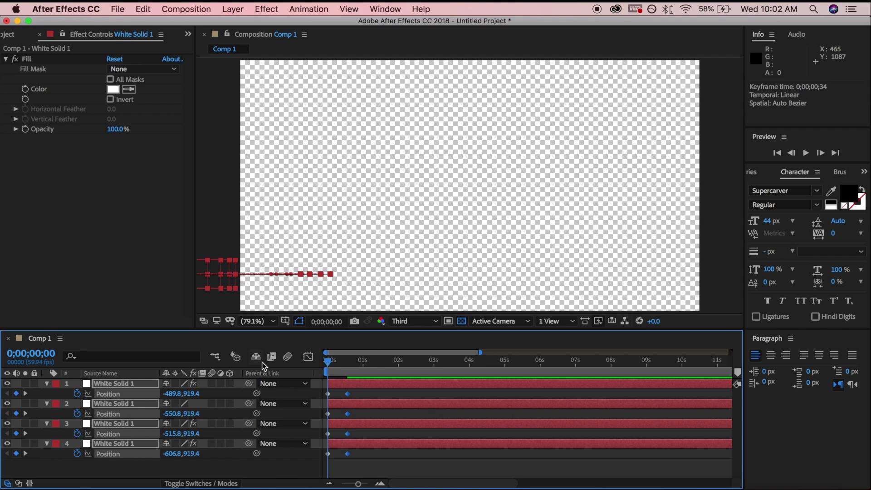
{"action": "key", "text": "space"}
{"action": "key", "text": "space"}
{"action": "key", "text": "space"}
{"action": "key", "text": "space"}
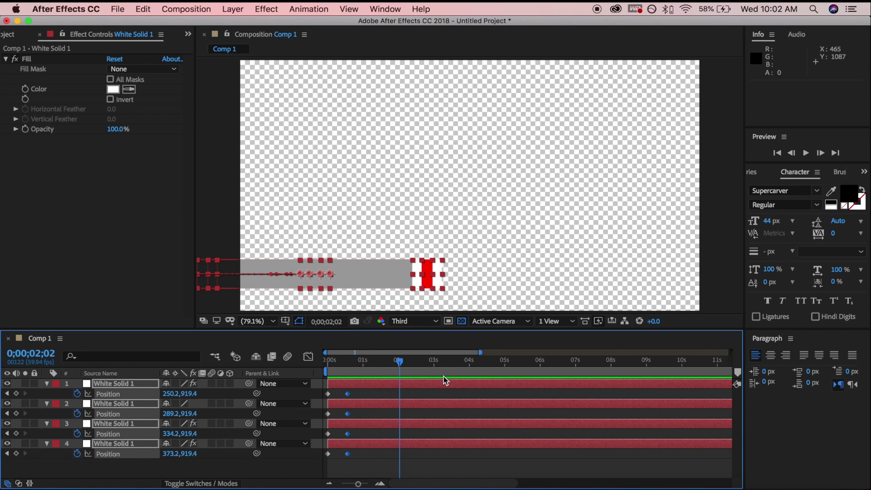
End the work area at 0;00;02;02 and preview the animation from the beginning
{"action": "key", "text": "n"}
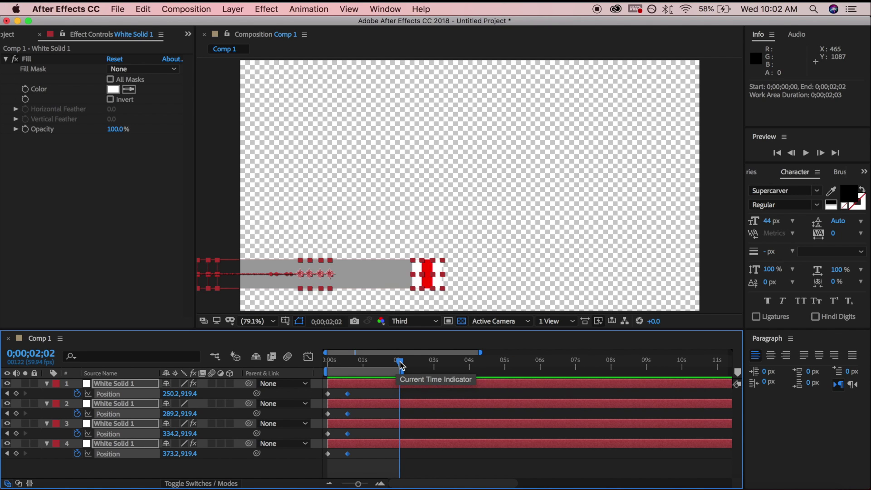
{"action": "left_click_drag", "start_coordinate": [400, 364], "coordinate": [306, 371]}
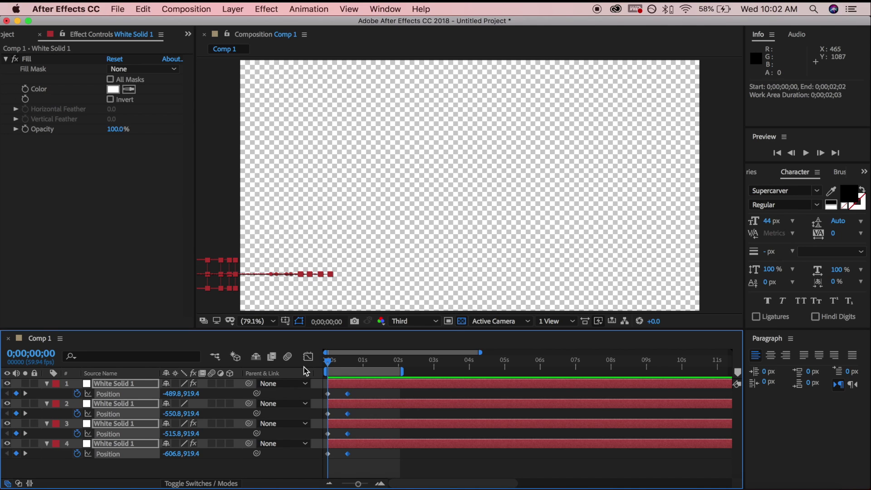
{"action": "key", "text": "space"}
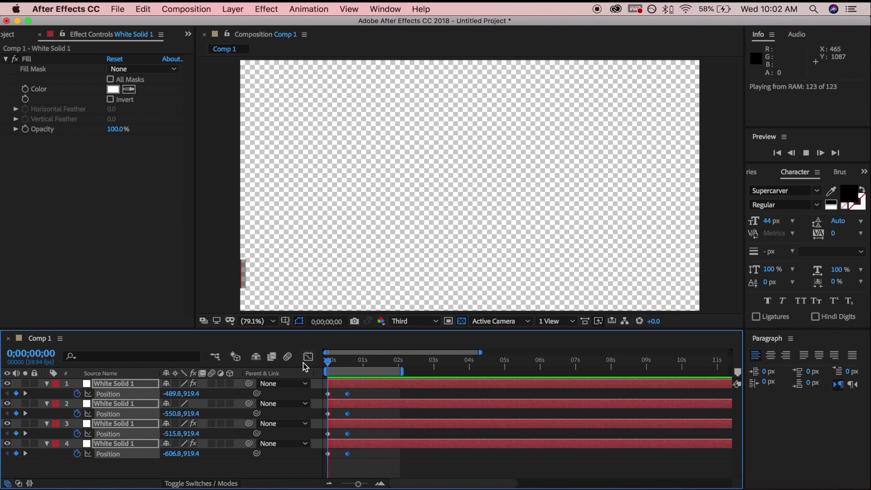
Stop the preview and enable motion blur on all four bar layers and for the composition
{"action": "key", "text": "space"}
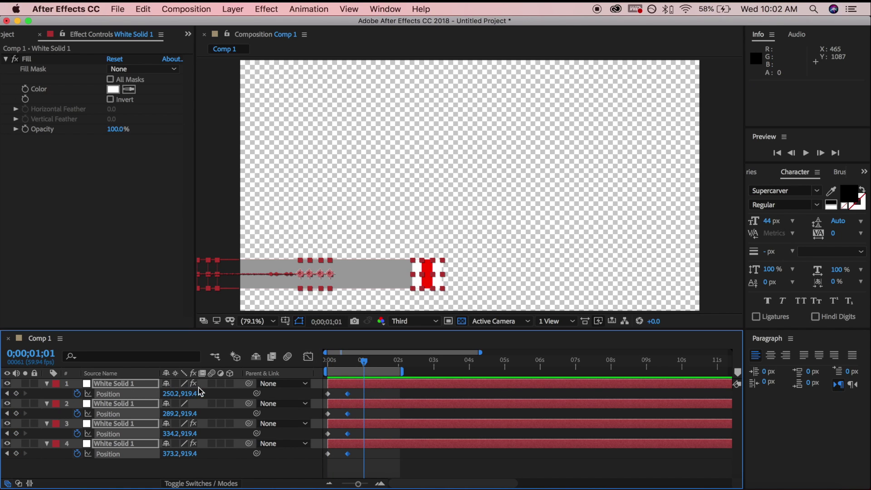
{"action": "left_click", "coordinate": [212, 385]}
{"action": "left_click", "coordinate": [288, 357]}
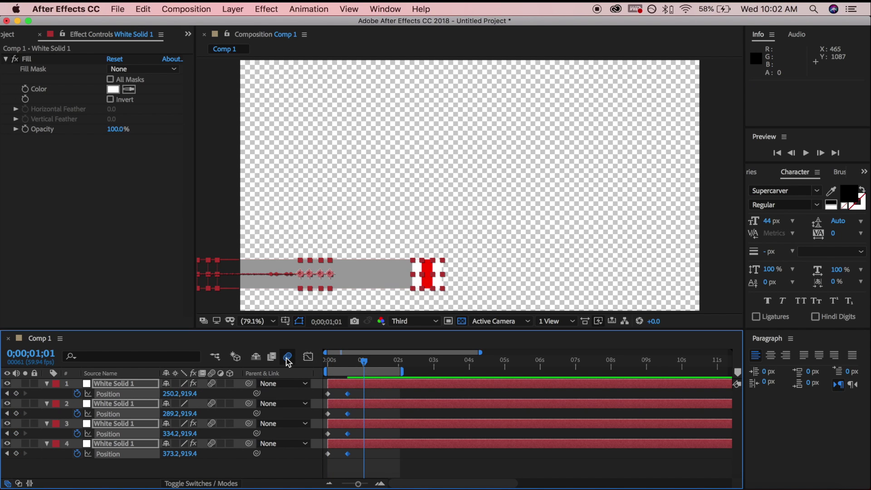
Preview the motion-blurred slide-in from the start and extend the work area end to 0;00;09;14
{"action": "key", "text": "Home"}
{"action": "key", "text": "space"}
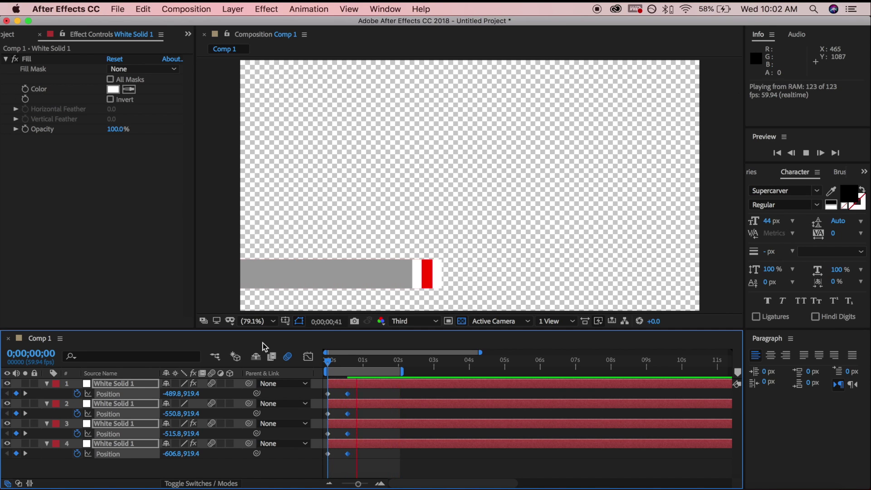
{"action": "key", "text": "space"}
{"action": "mouse_move", "coordinate": [358, 363]}
{"action": "left_mouse_down"}
{"action": "mouse_move", "coordinate": [320, 358]}
{"action": "mouse_move", "coordinate": [345, 365]}
{"action": "left_mouse_up"}
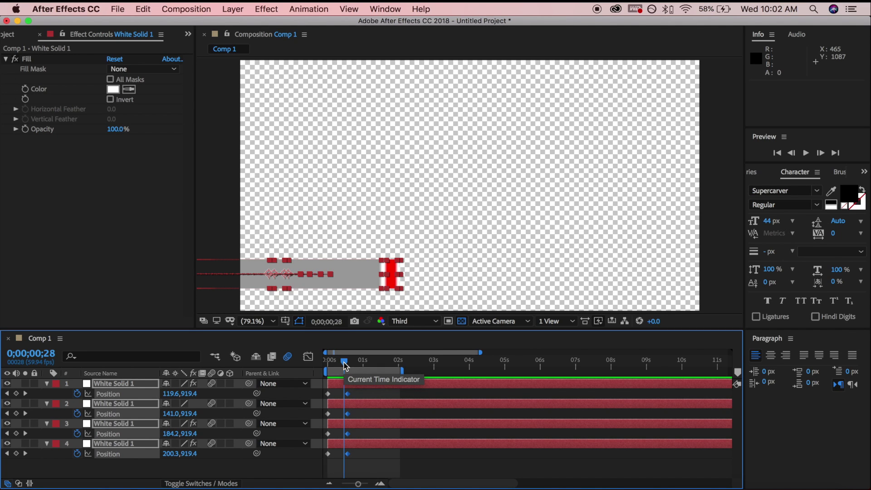
{"action": "left_click_drag", "start_coordinate": [346, 366], "coordinate": [316, 363]}
{"action": "key", "text": "space"}
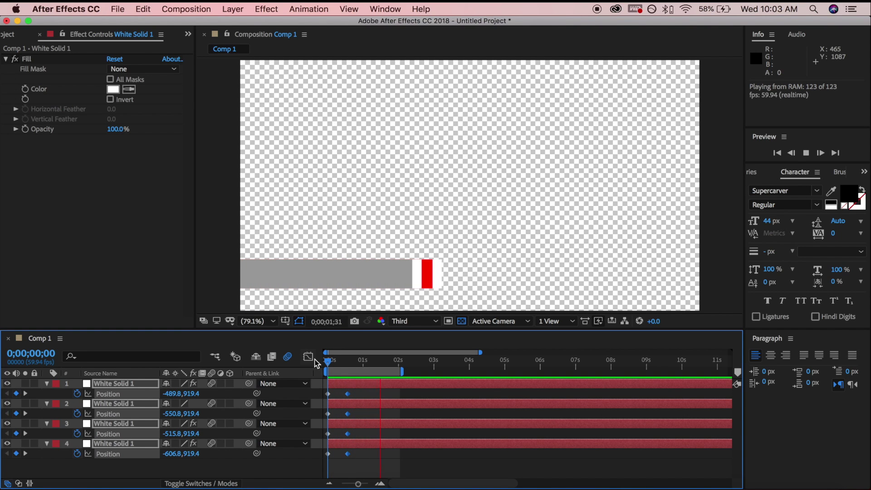
{"action": "key", "text": "space"}
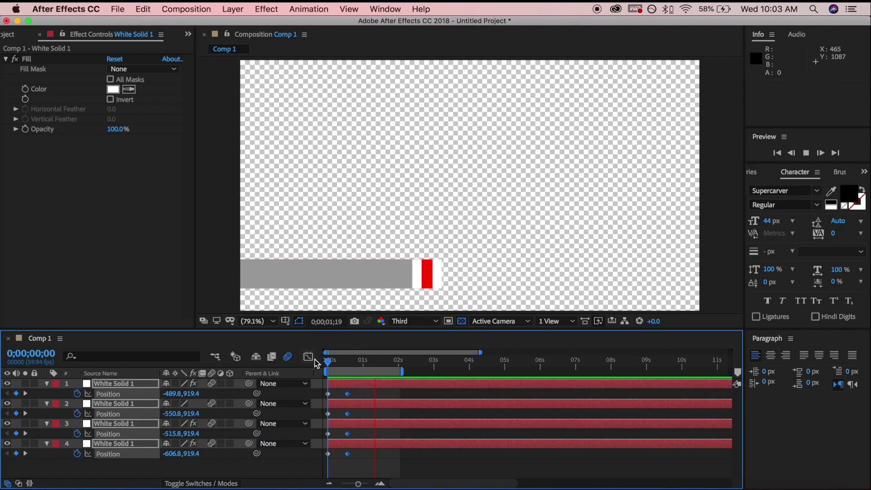
{"action": "left_click_drag", "start_coordinate": [400, 373], "coordinate": [658, 373]}
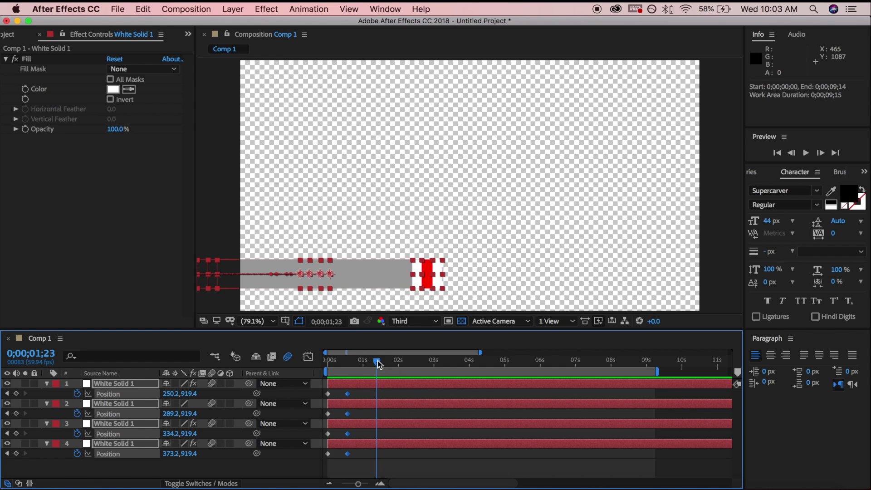
Apply Easy Ease to all Position keyframes of the four layers and move the current time to 0;00;05;59
{"action": "left_click_drag", "start_coordinate": [357, 393], "coordinate": [323, 458]}
{"action": "key", "text": "F9"}
{"action": "key", "text": "space"}
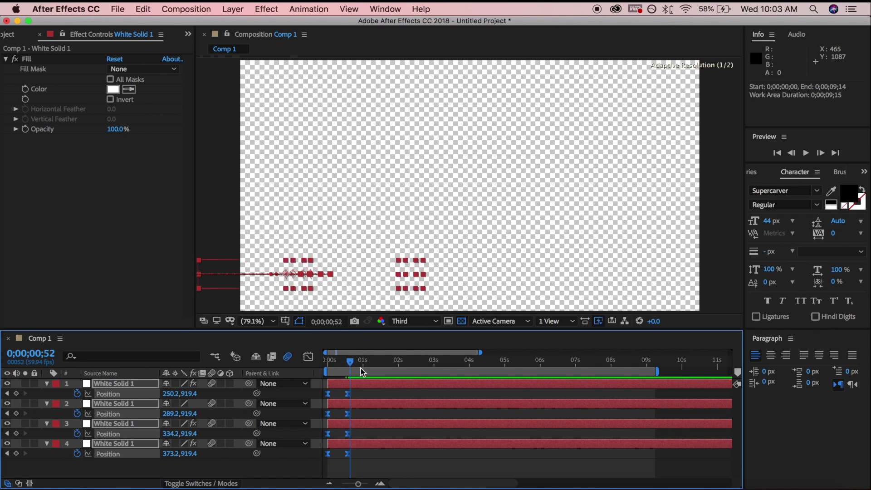
{"action": "left_click_drag", "start_coordinate": [377, 368], "coordinate": [540, 362]}
{"action": "left_click", "coordinate": [348, 393]}
{"action": "left_click_drag", "start_coordinate": [347, 395], "coordinate": [321, 458]}
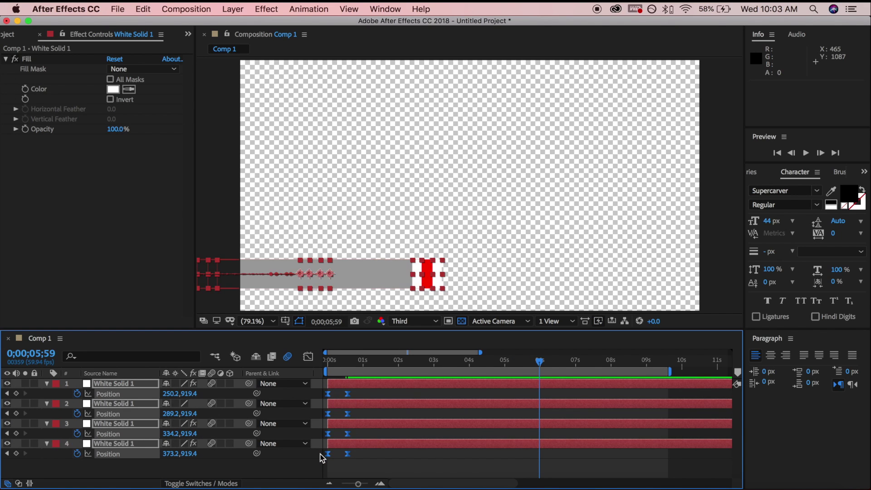
{"action": "key", "text": "cmd+c"}
{"action": "key", "text": "super+v"}
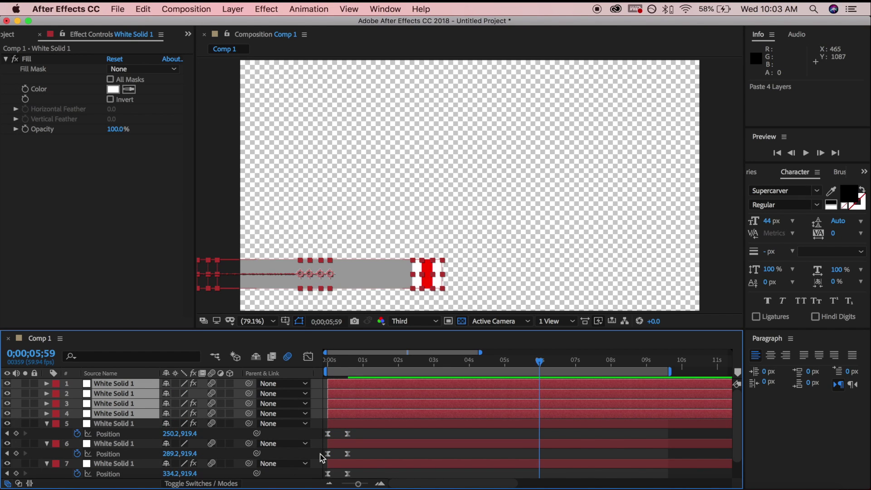
{"action": "key", "text": "super+z"}
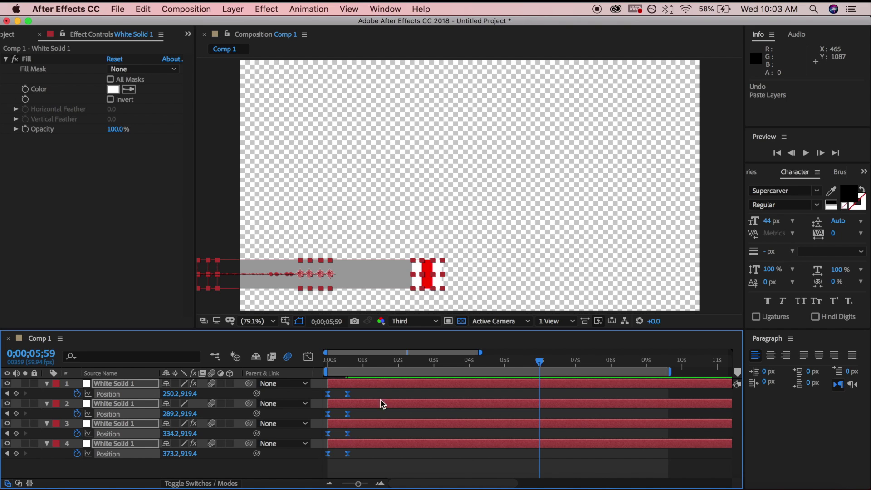
Copy layer 1's two Position keyframes to 0;00;05;59 and time-reverse the pasted pair
{"action": "left_click_drag", "start_coordinate": [358, 391], "coordinate": [327, 401]}
{"action": "key", "text": "super+c"}
{"action": "key", "text": "super+v"}
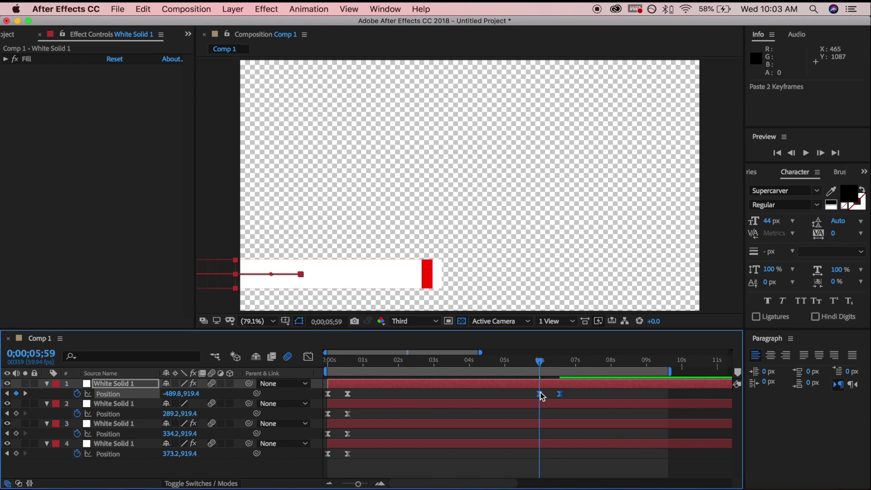
{"action": "mouse_move", "coordinate": [540, 396]}
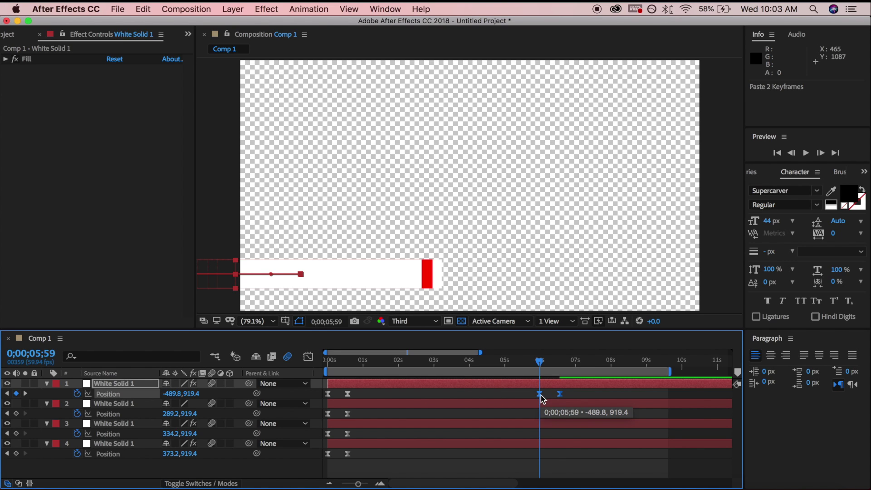
{"action": "right_click", "coordinate": [541, 396]}
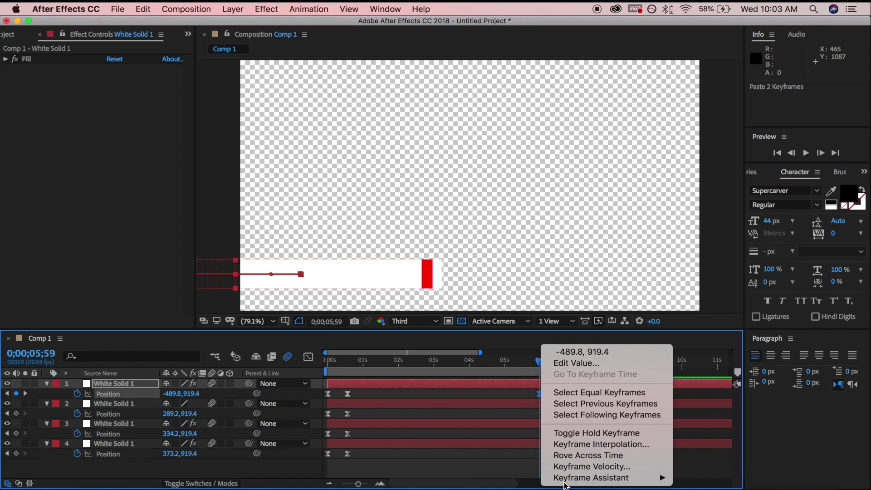
{"action": "mouse_move", "coordinate": [566, 484]}
{"action": "left_click", "coordinate": [706, 476]}
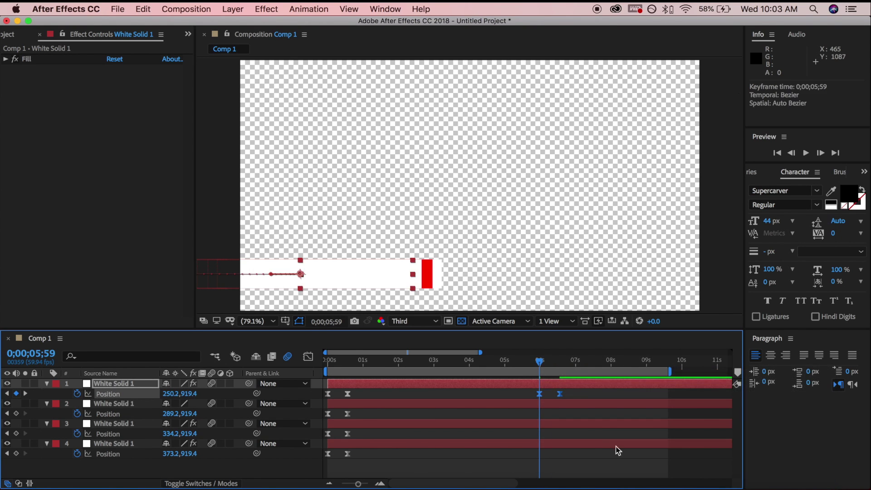
Paste a copy of layer 2's two Position keyframes at 0;00;05;59 and time-reverse them
{"action": "left_click_drag", "start_coordinate": [366, 409], "coordinate": [322, 418]}
{"action": "key", "text": "cmd+c"}
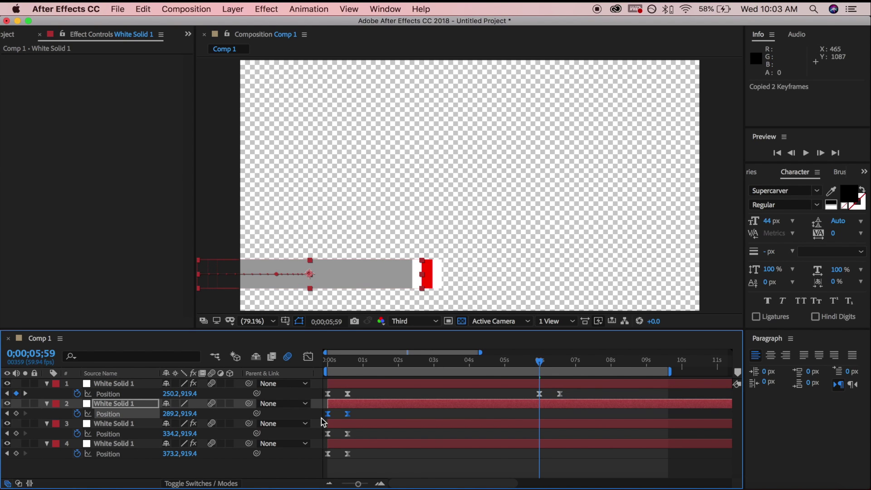
{"action": "key", "text": "super+v"}
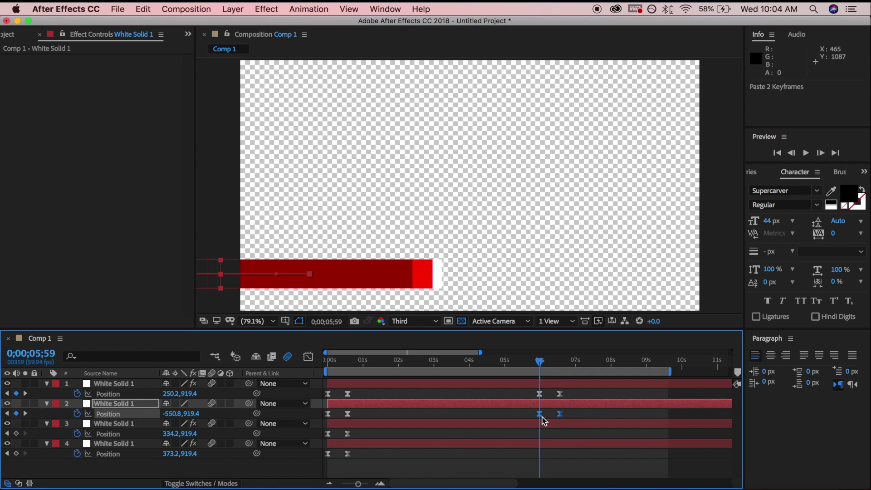
{"action": "right_click", "coordinate": [541, 417]}
{"action": "mouse_move", "coordinate": [608, 479]}
{"action": "left_click", "coordinate": [701, 480]}
Duplicate the red bar's Position keyframes, layer 3, at 0;00;05;59 and apply Time-Reverse Keyframes to the copies
{"action": "left_click_drag", "start_coordinate": [361, 431], "coordinate": [331, 441]}
{"action": "key", "text": "super+c"}
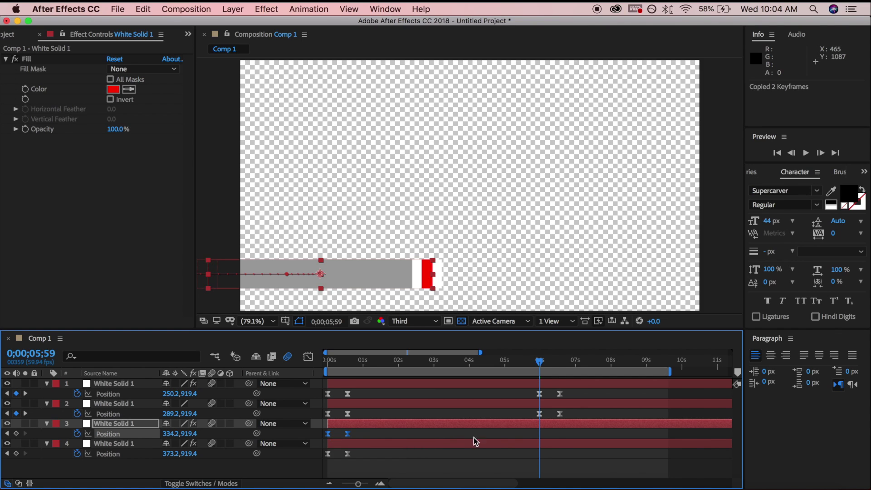
{"action": "key", "text": "super+v"}
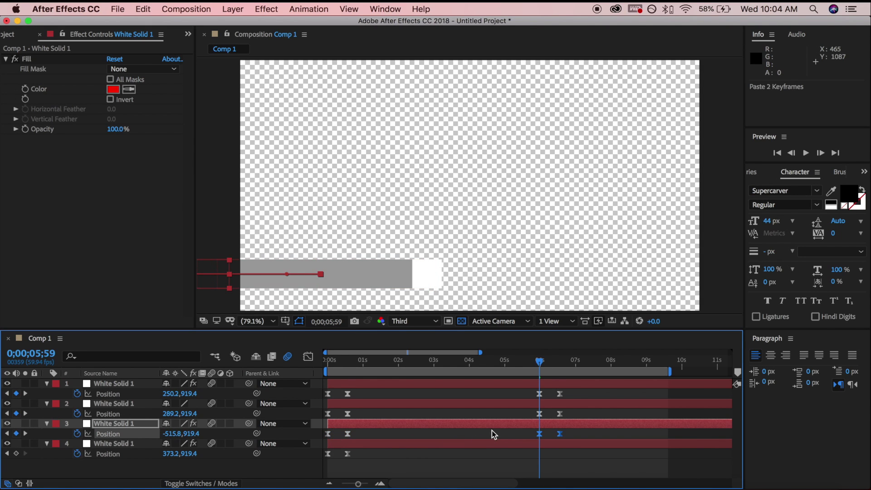
{"action": "right_click", "coordinate": [541, 434]}
{"action": "mouse_move", "coordinate": [603, 473]}
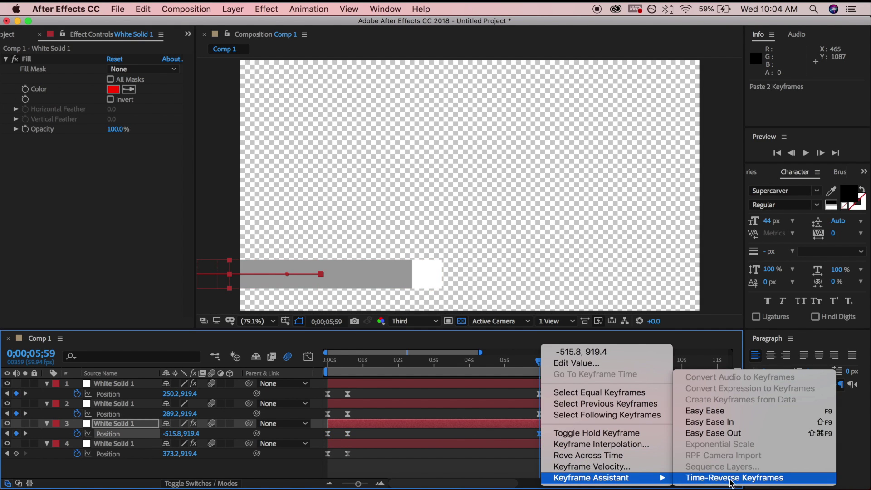
{"action": "left_click", "coordinate": [751, 472]}
Copy the bottom white bar's Position keyframes, layer 4, to 0;00;05;59 and time-reverse the copies
{"action": "left_click_drag", "start_coordinate": [381, 453], "coordinate": [324, 462]}
{"action": "key", "text": "super+c"}
{"action": "key", "text": "super+v"}
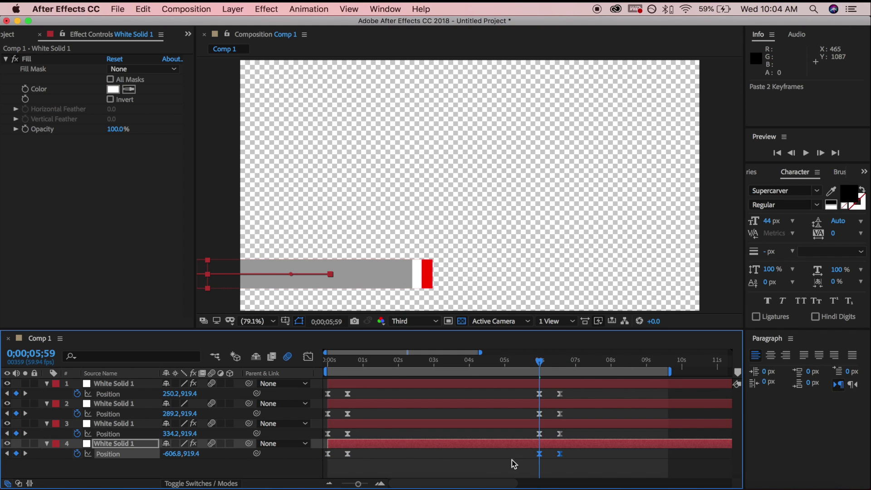
{"action": "right_click", "coordinate": [541, 456]}
{"action": "mouse_move", "coordinate": [597, 477]}
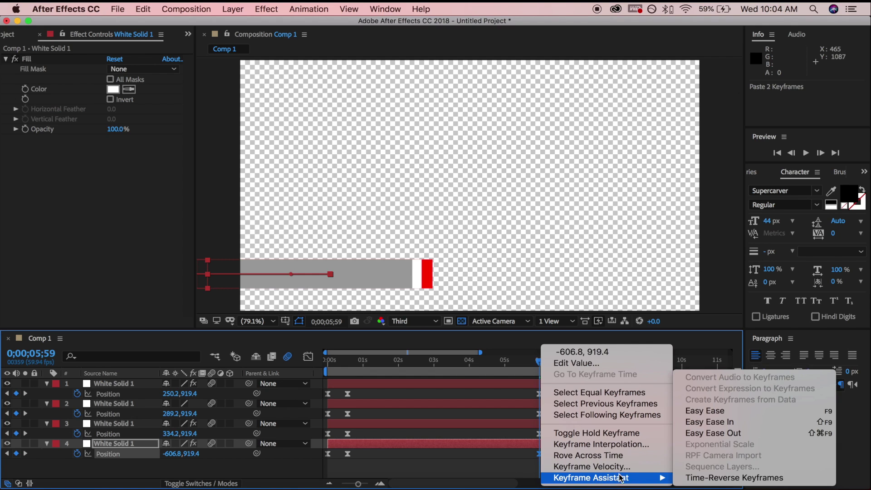
{"action": "left_click", "coordinate": [704, 477]}
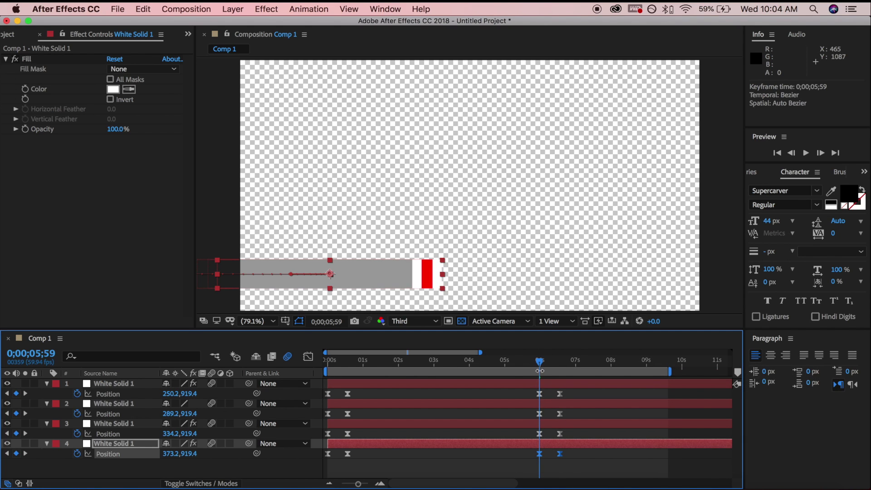
Preview the bars' slide-out, starting from 0;00;05;33
{"action": "left_click_drag", "start_coordinate": [541, 365], "coordinate": [524, 379]}
{"action": "key", "text": "space"}
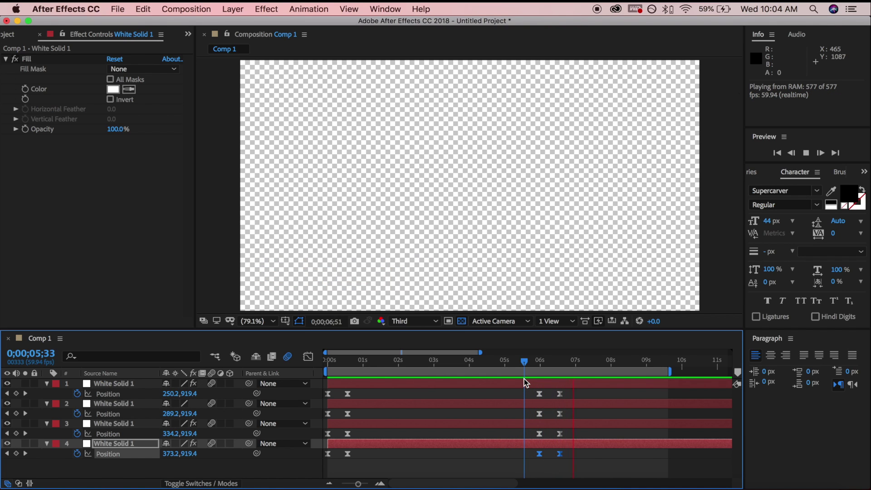
{"action": "key", "text": "space"}
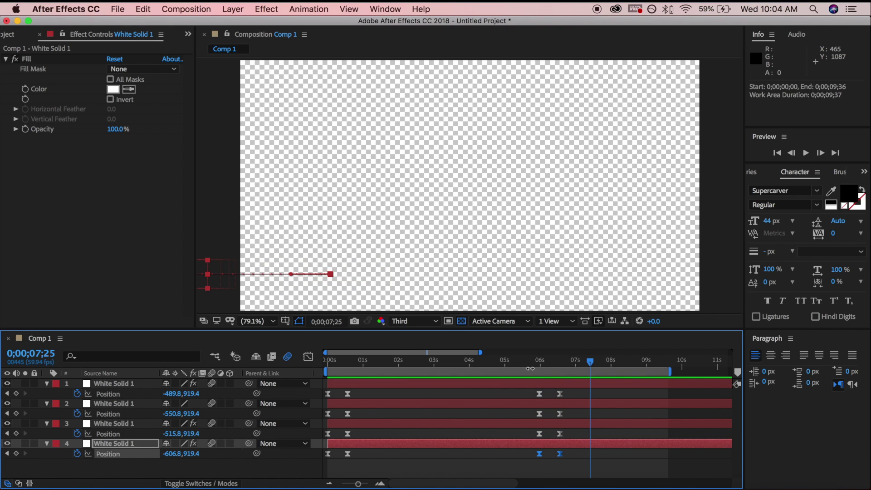
Move the current time to 0;00;00;34 and collapse the properties of all four layers
{"action": "left_click", "coordinate": [536, 363]}
{"action": "left_click_drag", "start_coordinate": [536, 363], "coordinate": [347, 366]}
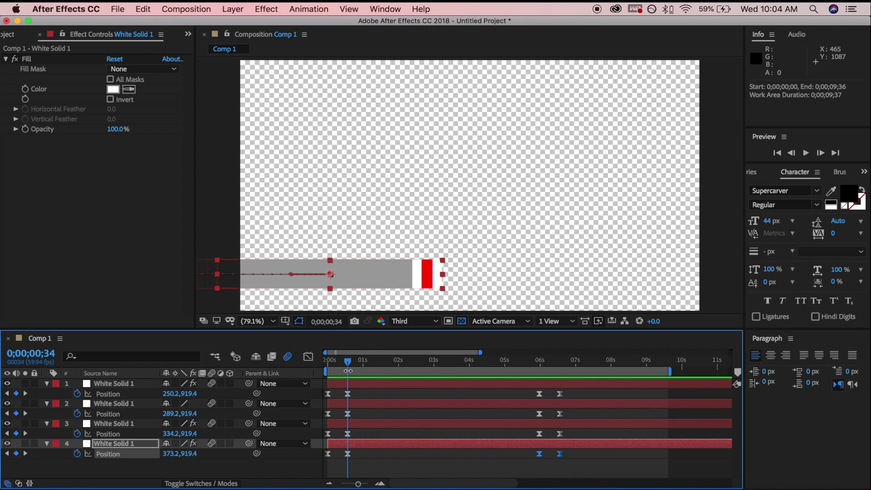
{"action": "left_click", "coordinate": [47, 384]}
{"action": "left_click", "coordinate": [48, 393]}
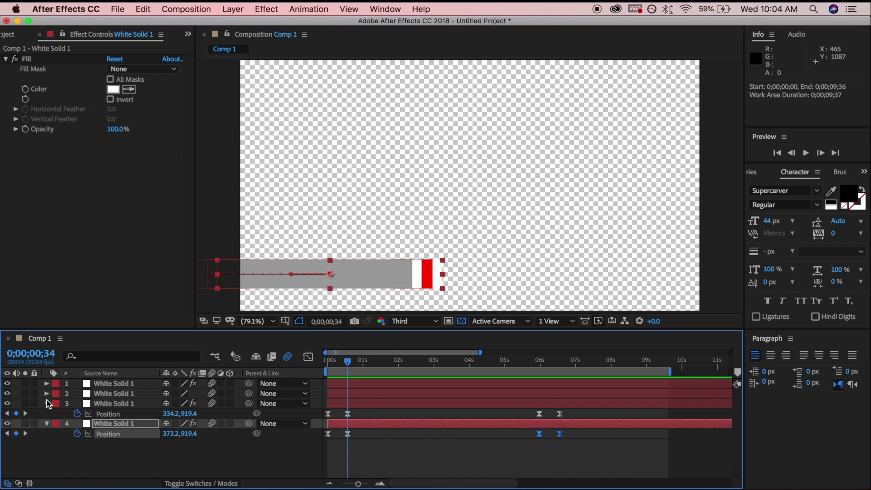
{"action": "left_click", "coordinate": [48, 404]}
{"action": "left_click", "coordinate": [47, 413]}
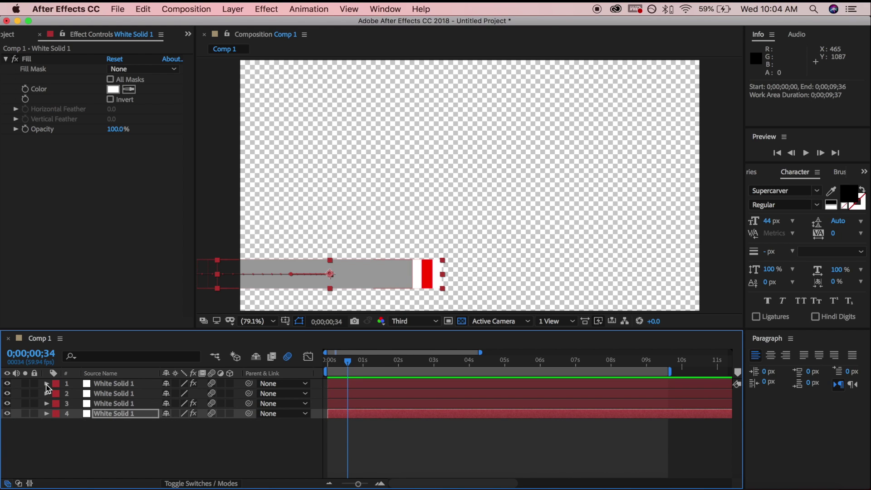
Reveal only the Position property of the gray bar, layer 1, leaving the other layers collapsed
{"action": "left_click", "coordinate": [47, 384]}
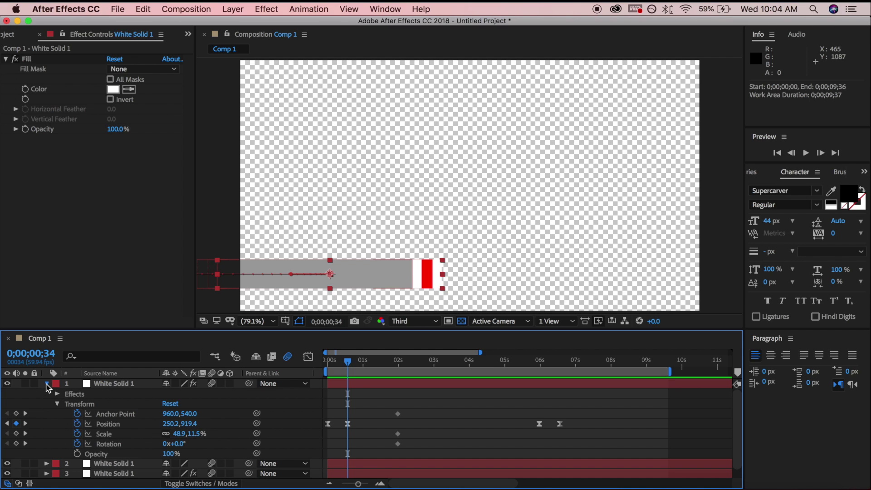
{"action": "left_click", "coordinate": [48, 385]}
{"action": "left_click", "coordinate": [48, 392]}
{"action": "left_click", "coordinate": [48, 393]}
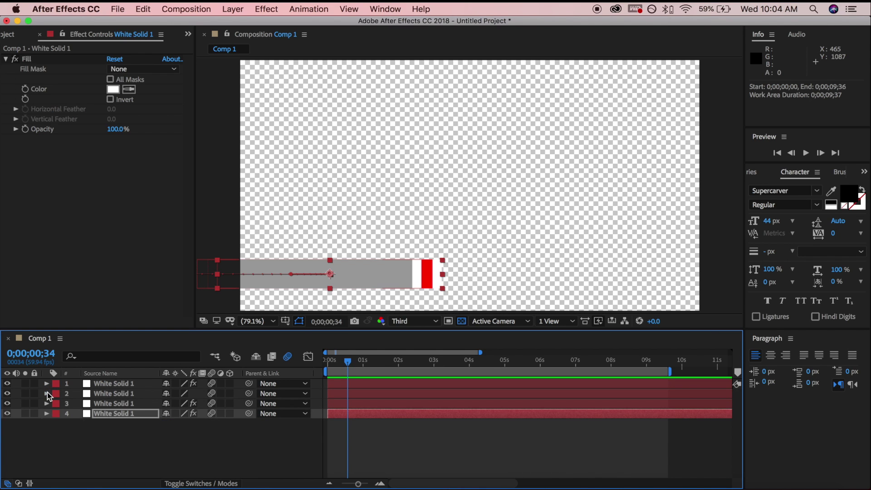
{"action": "left_click", "coordinate": [45, 386]}
{"action": "left_click", "coordinate": [46, 386]}
{"action": "left_click", "coordinate": [98, 383]}
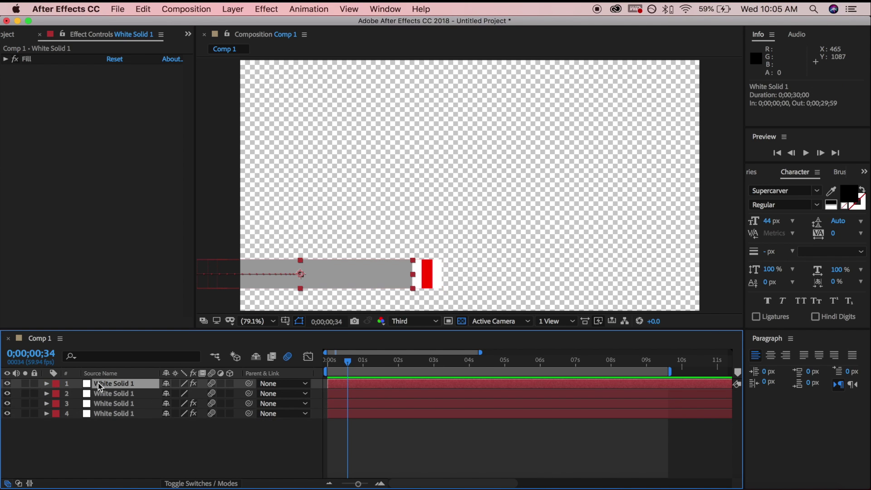
{"action": "key", "text": "p"}
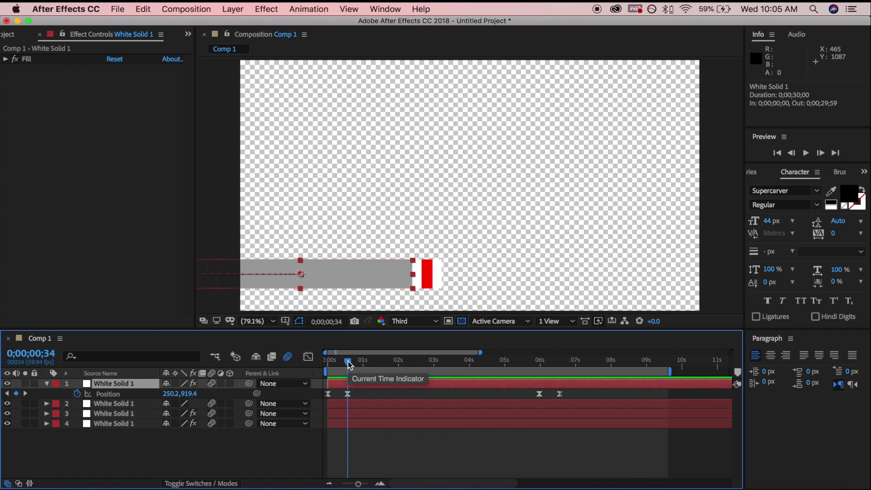
Create a new text layer above the gray bar layer
{"action": "left_click", "coordinate": [240, 9]}
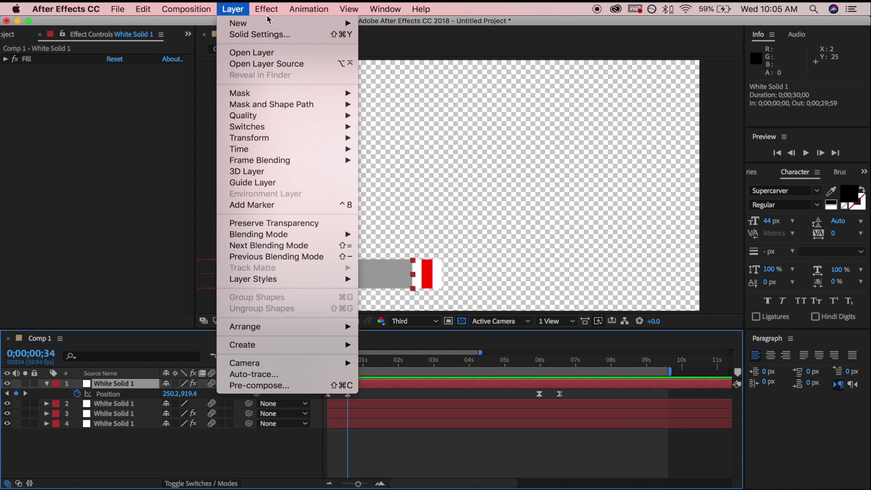
{"action": "mouse_move", "coordinate": [249, 25]}
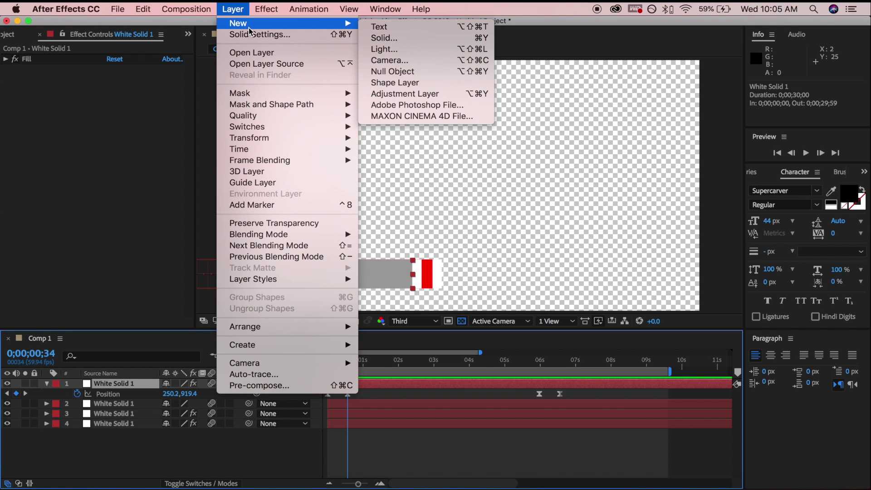
{"action": "left_click", "coordinate": [380, 27]}
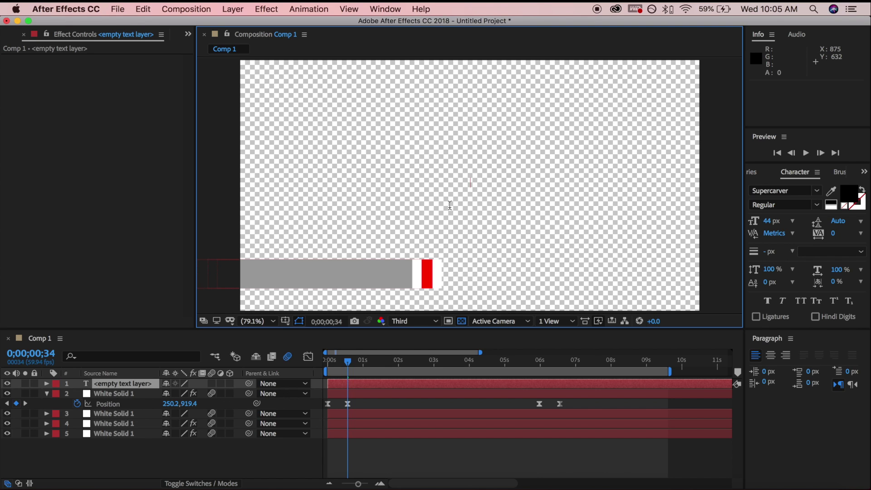
Enter "Like | Comment | sub!" as the content of the new text layer
{"action": "type", "text": "Like"}
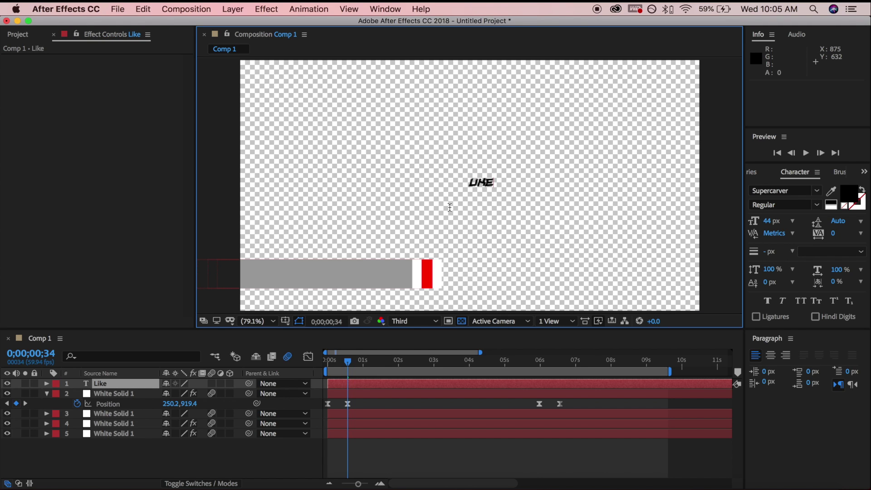
{"action": "type", "text": " | Comme"}
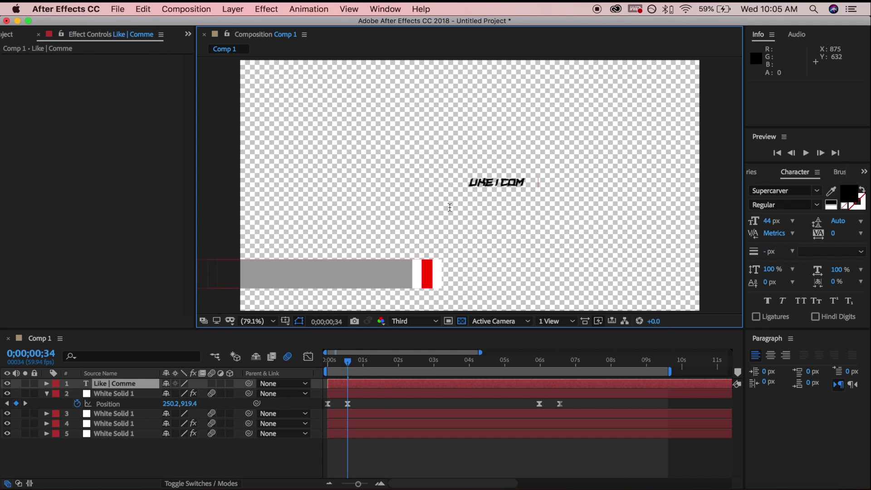
{"action": "type", "text": "nt |"}
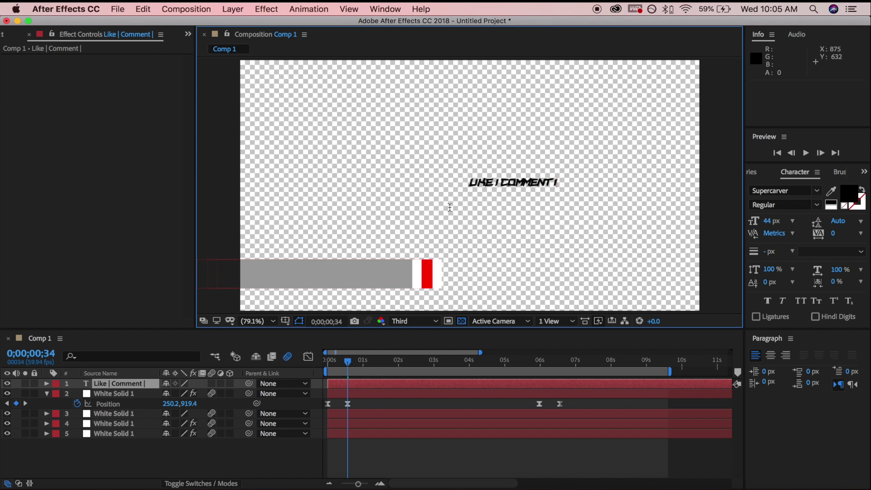
{"action": "type", "text": " sub!"}
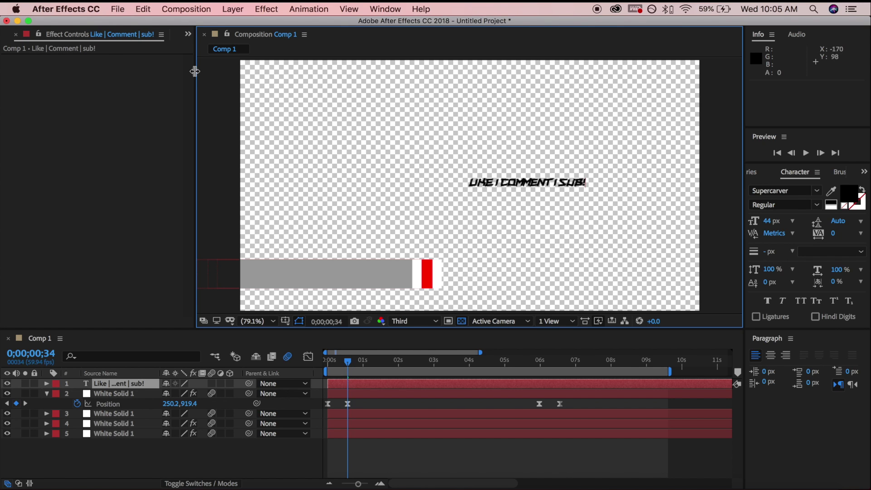
Move the text onto the gray bar and nudge it horizontally to Position 125.8, 932.5
{"action": "left_click_drag", "start_coordinate": [544, 183], "coordinate": [349, 270]}
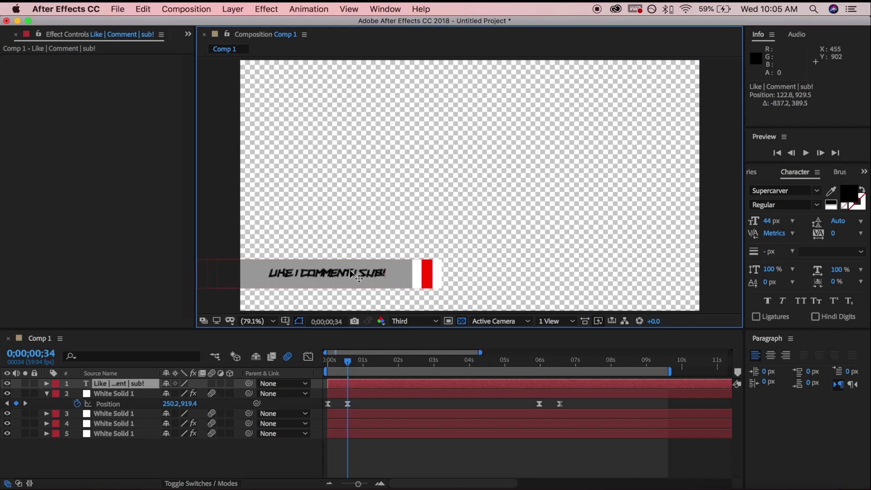
{"action": "left_click", "coordinate": [345, 382]}
{"action": "key", "text": "Right"}
{"action": "key", "text": "Right"}
{"action": "key", "text": "Right"}
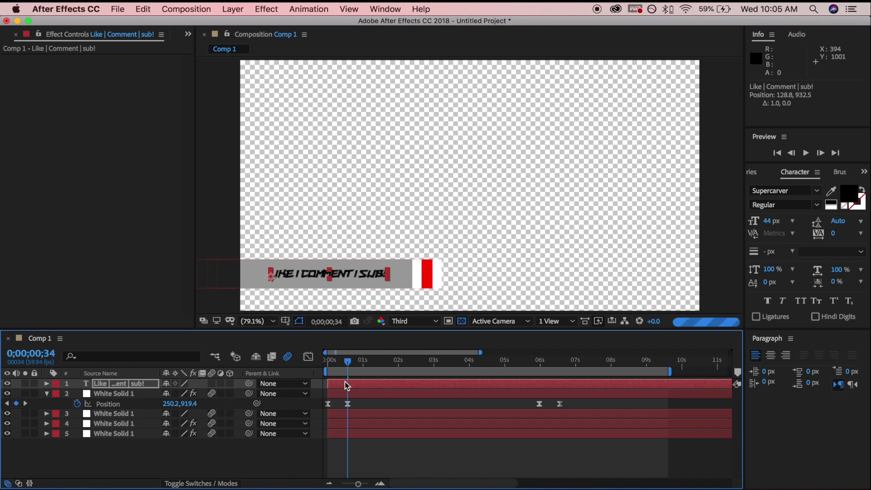
{"action": "key", "text": "Left"}
{"action": "key", "text": "Right"}
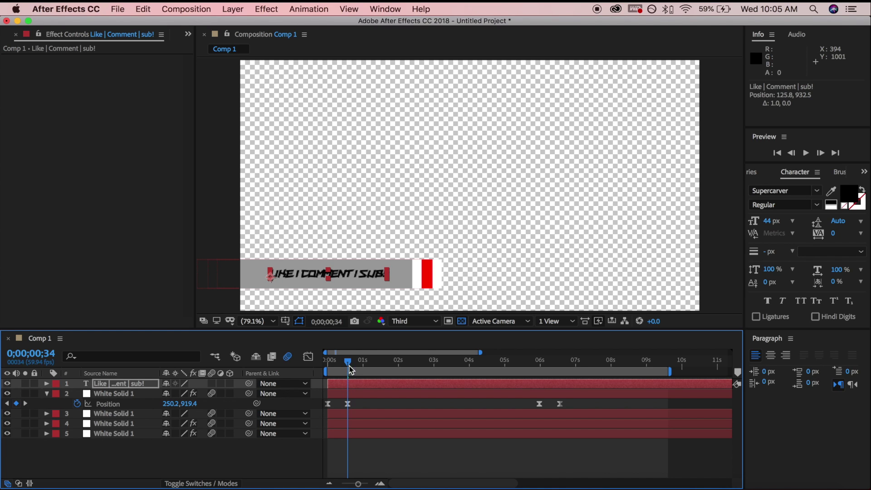
Reveal the text layer's Position property and start keyframing it at 0;00;00;34
{"action": "left_click", "coordinate": [350, 374]}
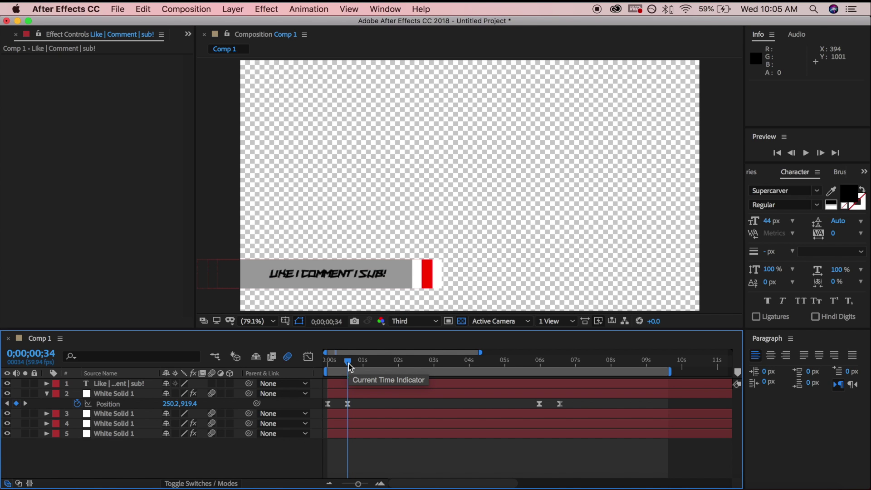
{"action": "left_click", "coordinate": [351, 383]}
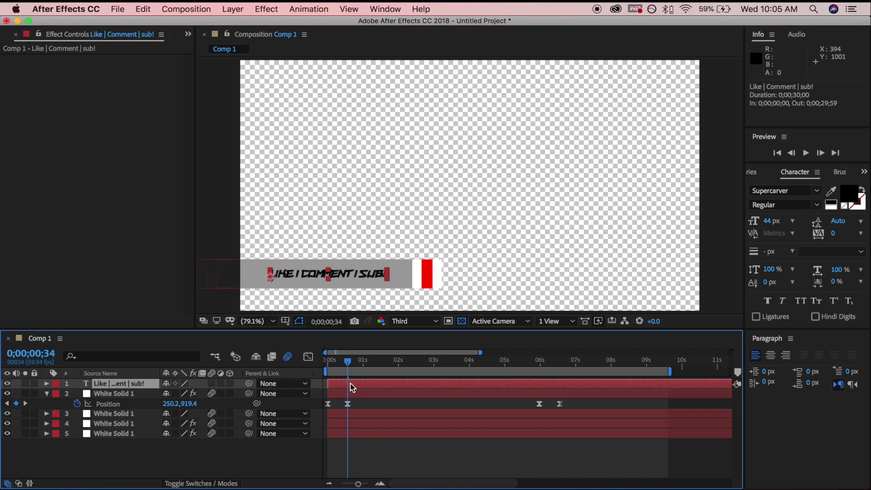
{"action": "key", "text": "p"}
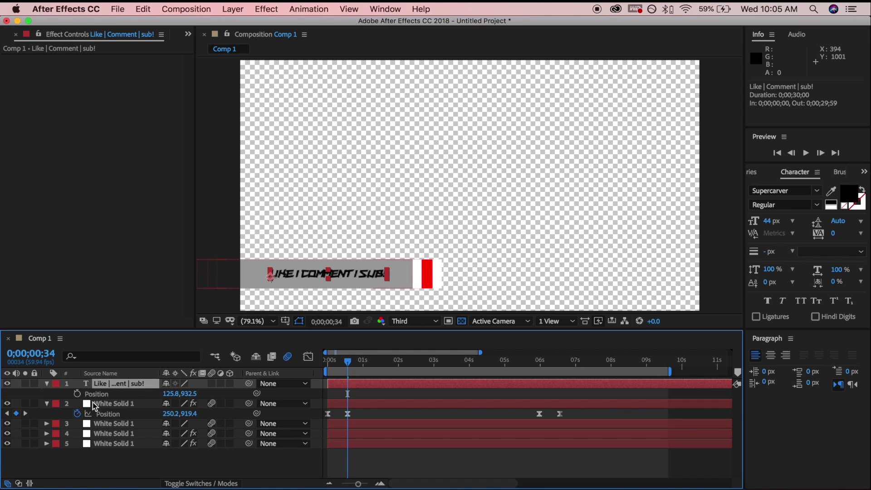
{"action": "left_click", "coordinate": [78, 393]}
At 0;00;00;27, keyframe the text off-screen to the left at Position X -914.2, and preview the slide-in
{"action": "left_click_drag", "start_coordinate": [348, 363], "coordinate": [344, 364]}
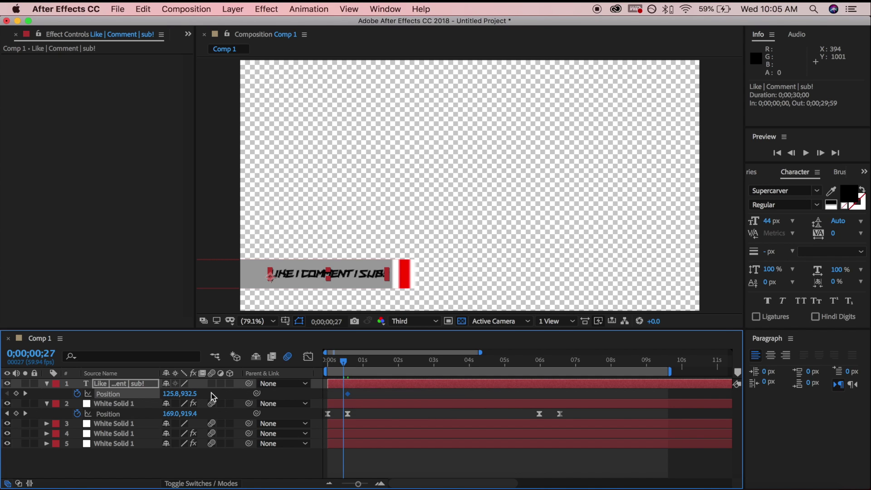
{"action": "left_click_drag", "start_coordinate": [172, 398], "coordinate": [101, 390]}
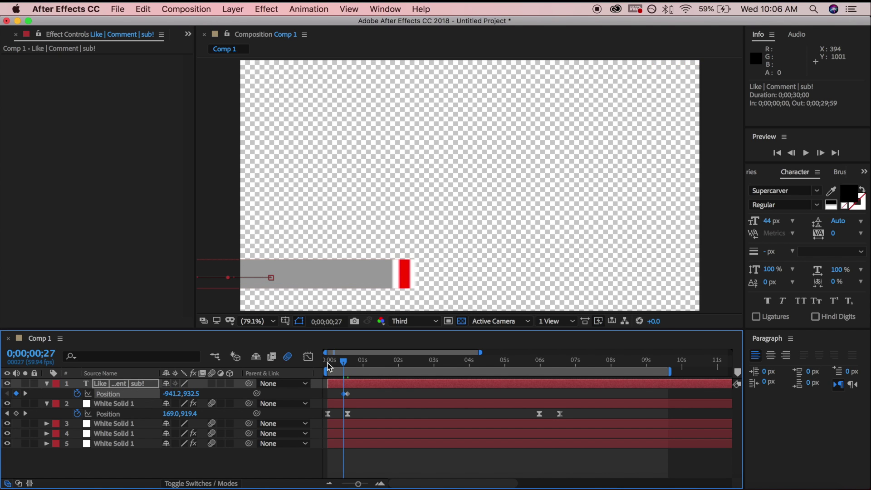
{"action": "key", "text": "Right"}
{"action": "key", "text": "Right"}
{"action": "key", "text": "Right"}
{"action": "key", "text": "space"}
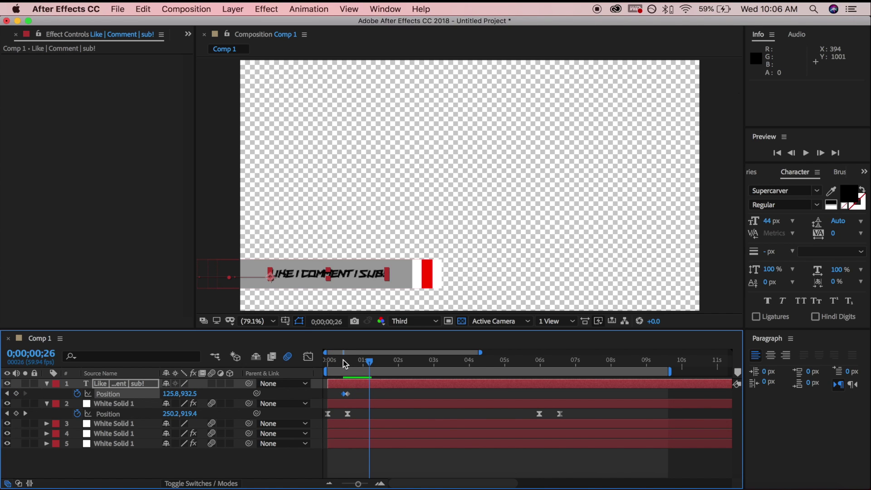
{"action": "key", "text": "space"}
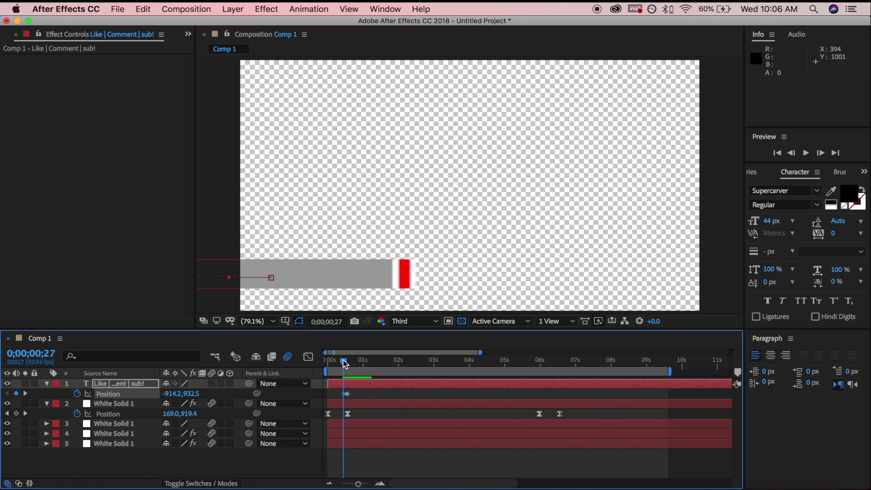
Shift the text's 0;00;00;27 keyframe back to the left, to Position X -935.2
{"action": "key", "text": "Left"}
{"action": "key", "text": "Left"}
{"action": "key", "text": "Left"}
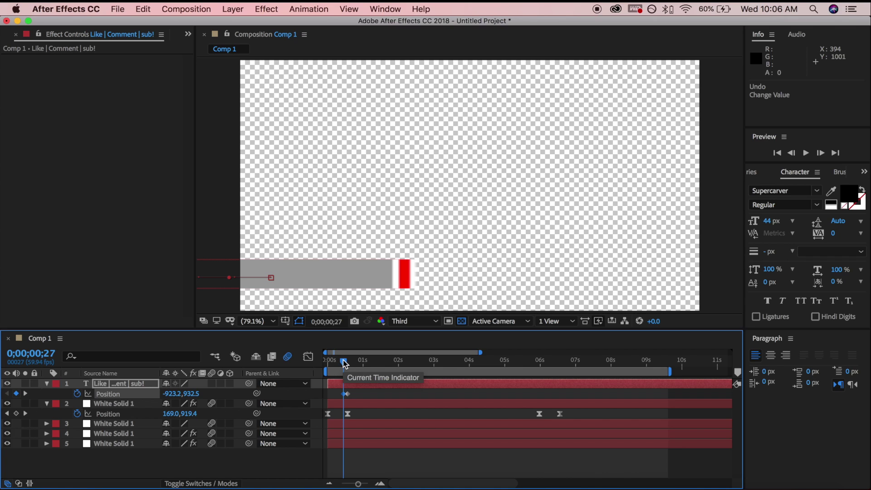
{"action": "key", "text": "Left"}
{"action": "key", "text": "Left"}
{"action": "key", "text": "Left"}
{"action": "key", "text": "Left"}
{"action": "key", "text": "Left"}
{"action": "key", "text": "Left"}
Try replacing the text's 0;00;00;27 keyframe with one below the frame at 125.8, 1292.5, preview it, and undo both changes
{"action": "key", "text": "Delete"}
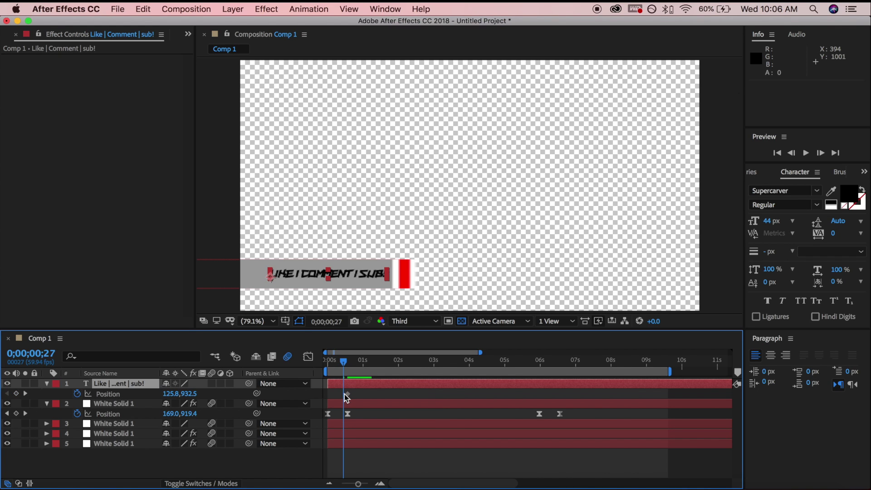
{"action": "left_click_drag", "start_coordinate": [188, 394], "coordinate": [201, 399]}
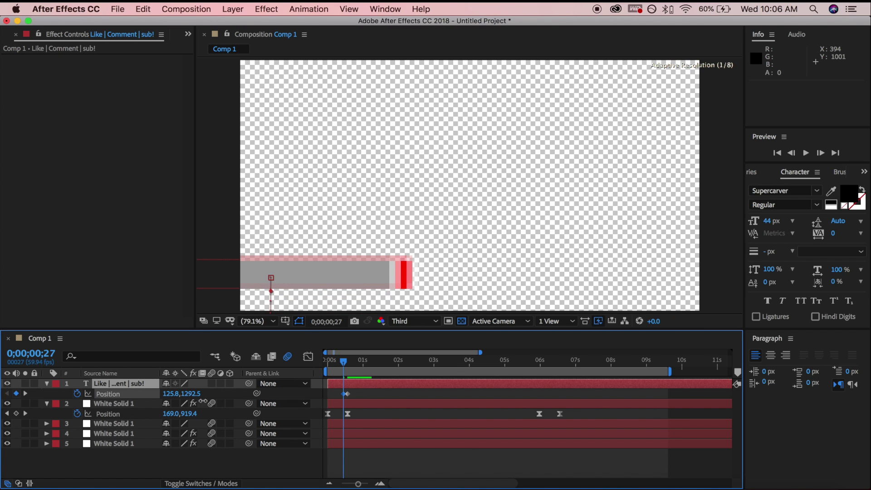
{"action": "left_click_drag", "start_coordinate": [344, 363], "coordinate": [305, 360]}
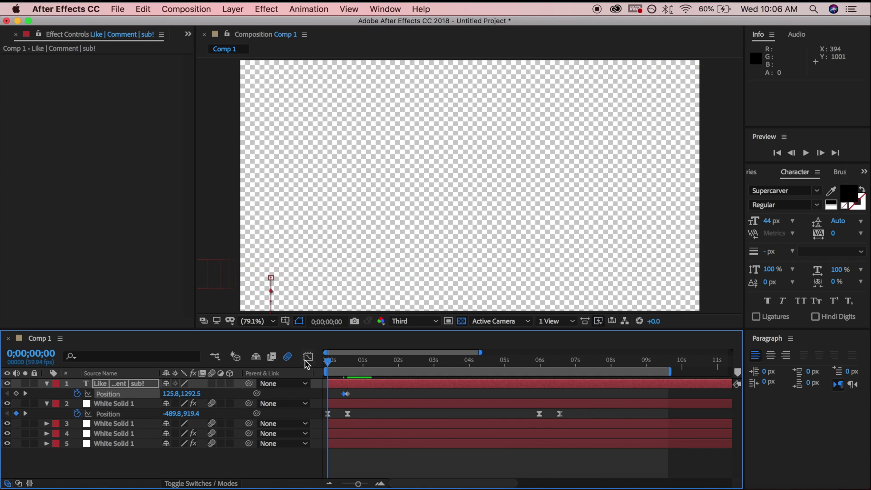
{"action": "key", "text": "space"}
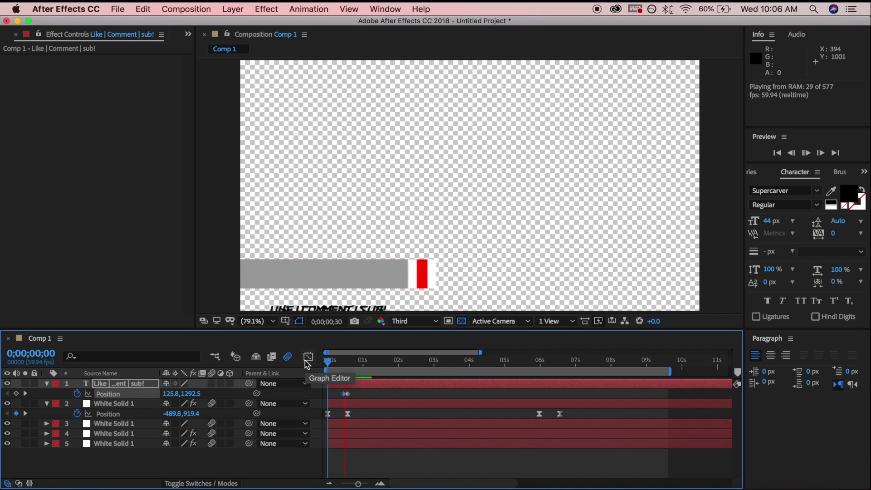
{"action": "key", "text": "space"}
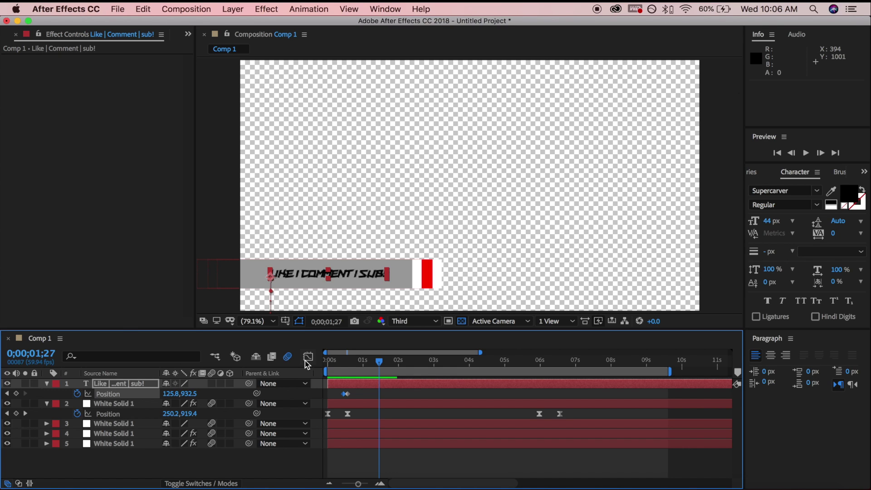
{"action": "key", "text": "super+z"}
{"action": "key", "text": "super+z"}
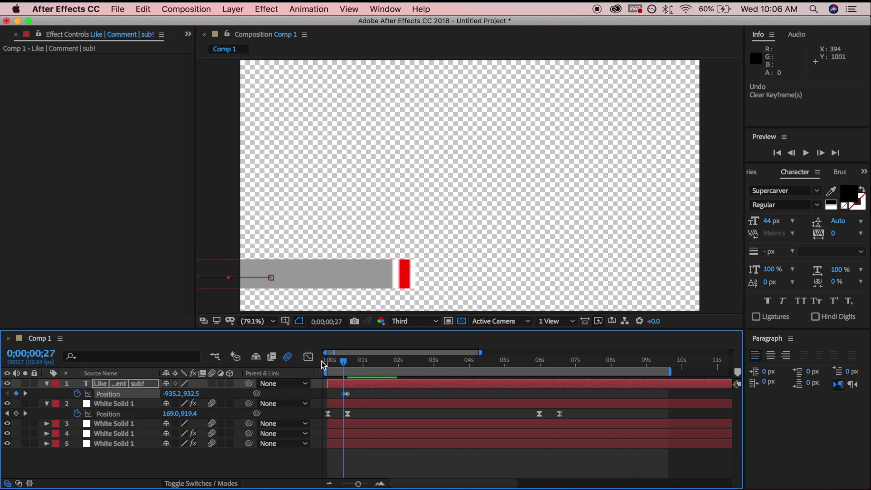
Preview the text's horizontal slide-in from the start of the composition
{"action": "left_click_drag", "start_coordinate": [332, 360], "coordinate": [317, 362]}
{"action": "key", "text": "space"}
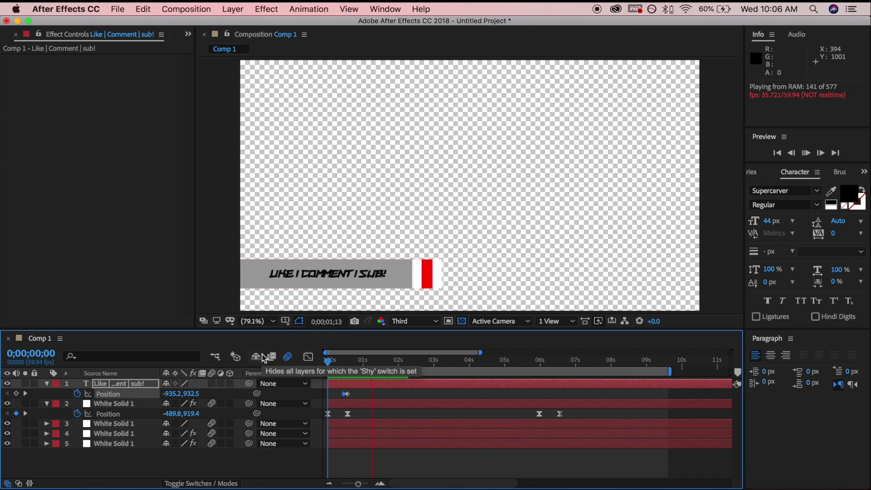
{"action": "key", "text": "space"}
Copy the text's two Position keyframes and paste them at 0;00;05;59
{"action": "left_click_drag", "start_coordinate": [358, 391], "coordinate": [336, 394]}
{"action": "key", "text": "cmd+c"}
{"action": "left_click", "coordinate": [540, 358]}
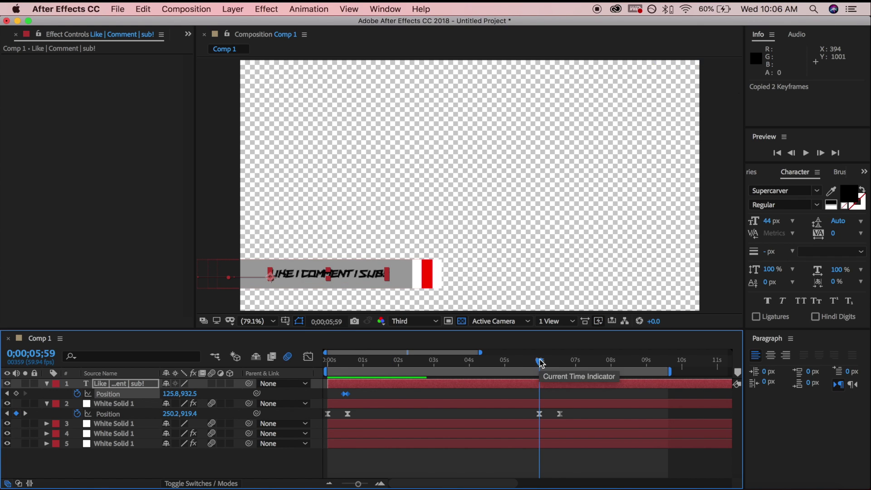
{"action": "key", "text": "cmd+v"}
Time-reverse the two pasted Position keyframes of the text so it slides out to the left
{"action": "left_click", "coordinate": [545, 403]}
{"action": "left_click", "coordinate": [540, 395]}
{"action": "left_click_drag", "start_coordinate": [551, 393], "coordinate": [533, 396]}
{"action": "right_click", "coordinate": [541, 394]}
{"action": "mouse_move", "coordinate": [615, 478]}
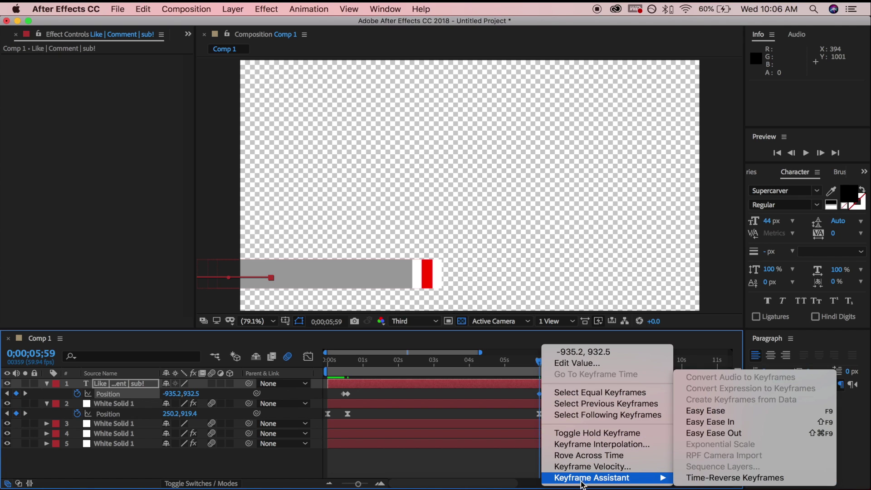
{"action": "left_click", "coordinate": [699, 477]}
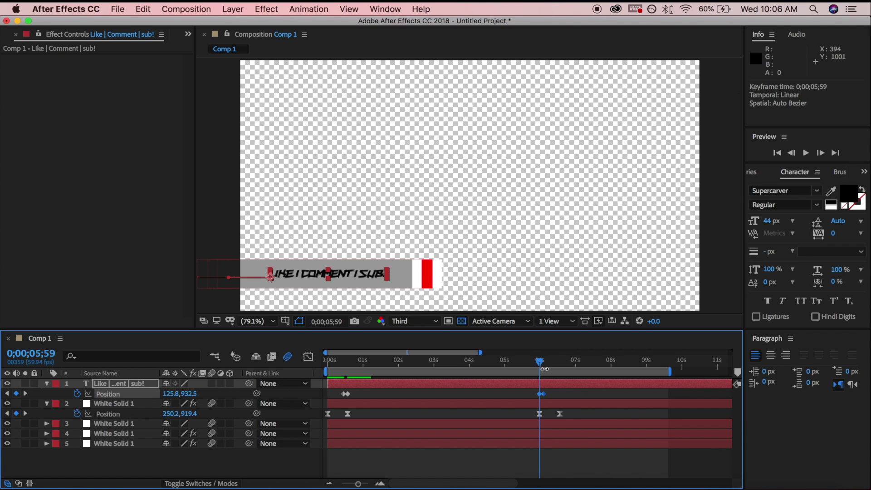
Return to 0;00;00;00 and apply Easy Ease to all four Position keyframes of the text layer
{"action": "left_click_drag", "start_coordinate": [540, 369], "coordinate": [287, 362]}
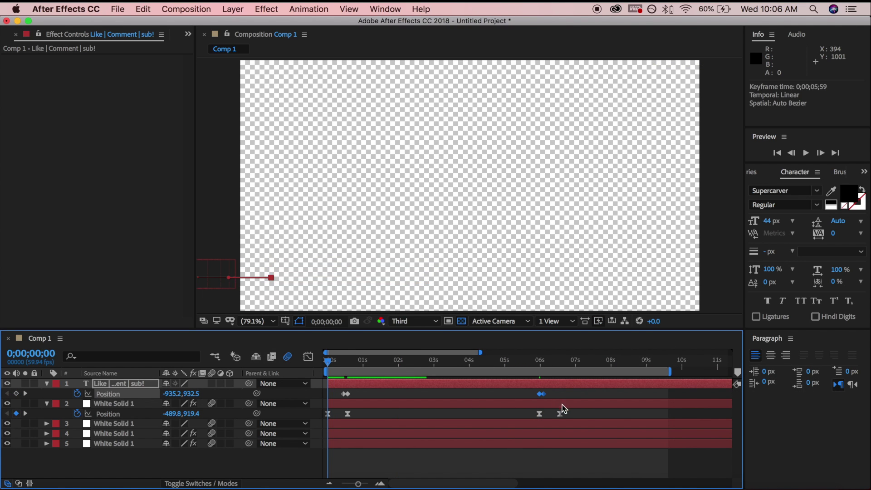
{"action": "left_click_drag", "start_coordinate": [553, 398], "coordinate": [334, 398]}
{"action": "key", "text": "F9"}
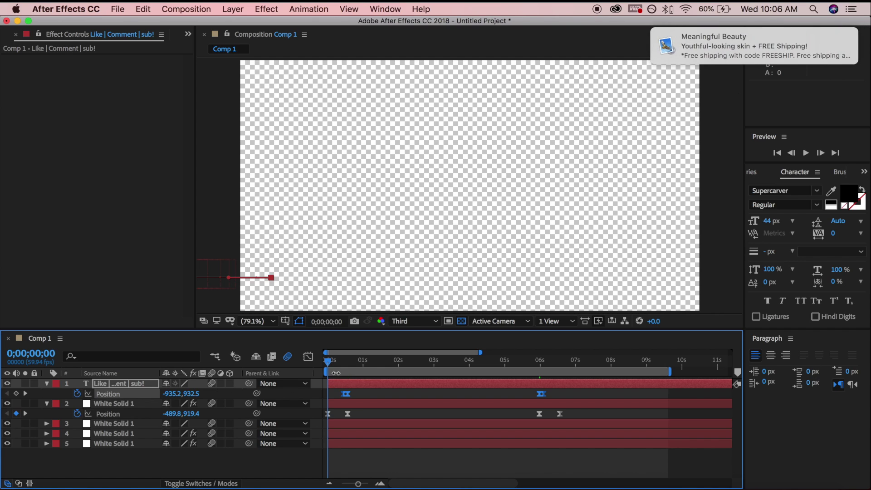
Preview the eased text slide-in from the start and the slide-out from 0;00;05;41, and return to 0;00;00;00
{"action": "key", "text": "space"}
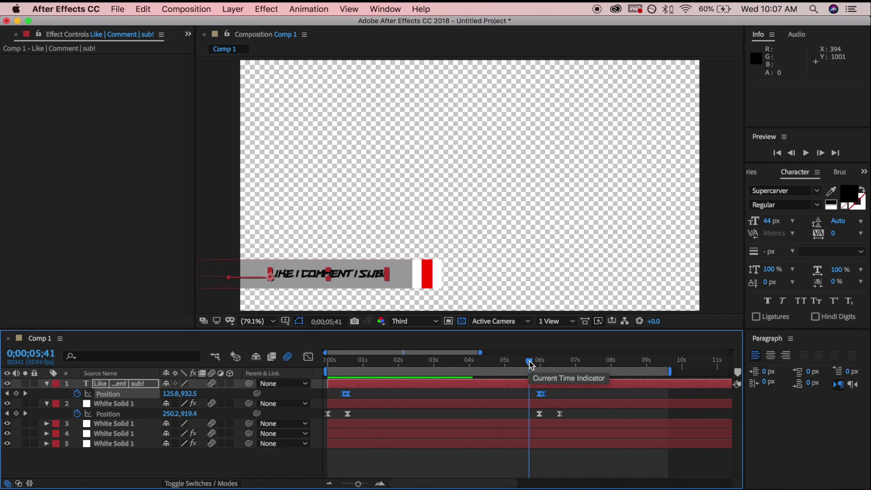
{"action": "key", "text": "space"}
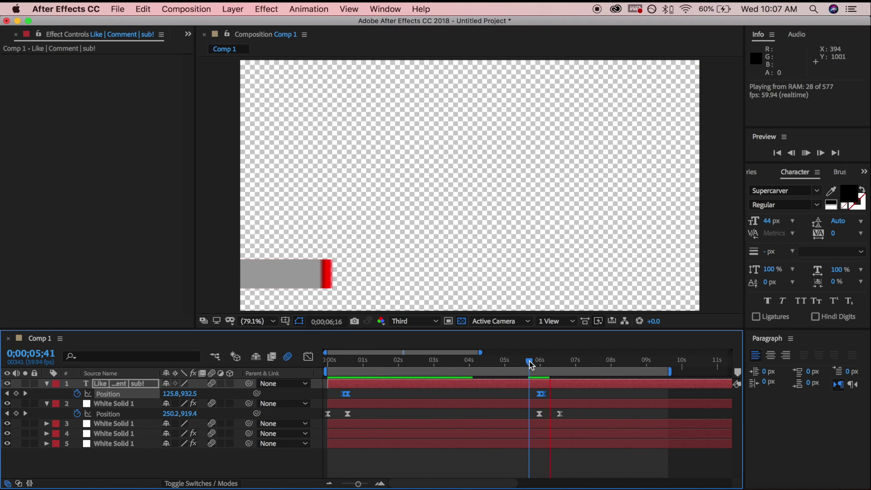
{"action": "key", "text": "space"}
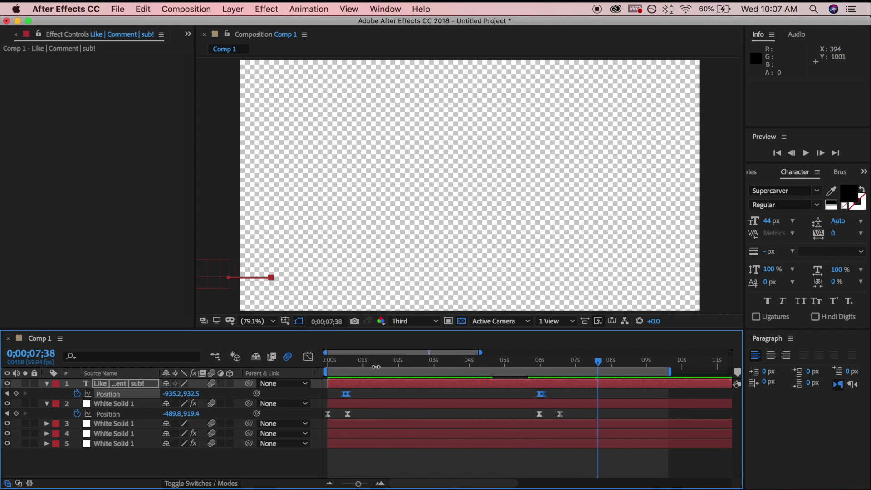
{"action": "left_click_drag", "start_coordinate": [375, 364], "coordinate": [268, 361]}
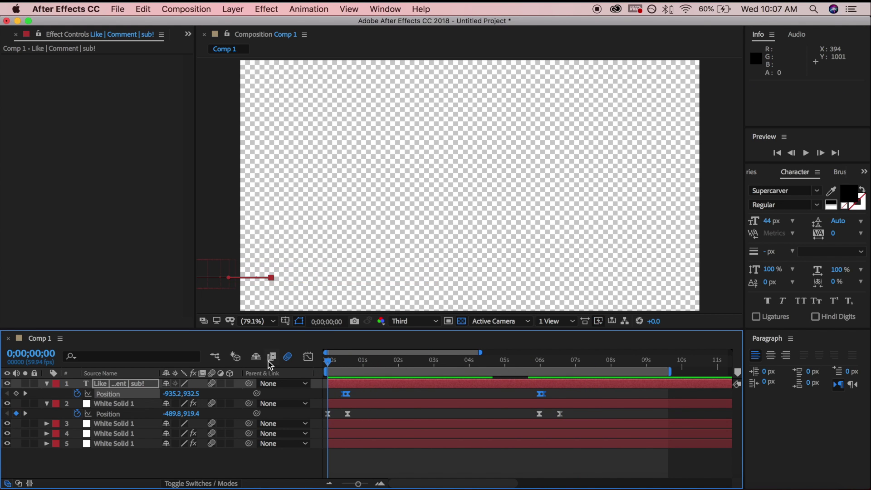
At 0;00;01;56, change the Fill color of the rearmost white bar, layer 5, to dark red
{"action": "left_click", "coordinate": [396, 361]}
{"action": "left_click", "coordinate": [100, 443]}
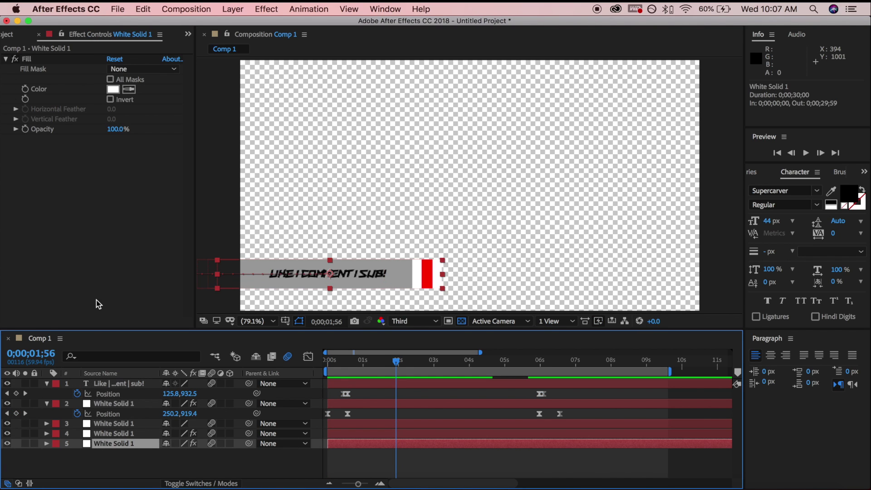
{"action": "left_click", "coordinate": [113, 89]}
{"action": "left_click", "coordinate": [173, 333]}
{"action": "left_click_drag", "start_coordinate": [174, 334], "coordinate": [186, 290]}
{"action": "left_click", "coordinate": [313, 267]}
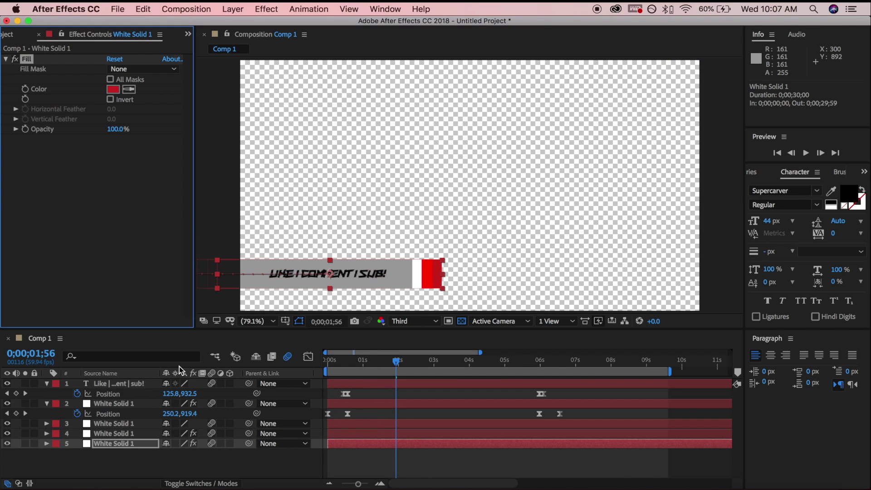
Apply a Fill effect to the White Solid on layer 3 and set its color to dark red B00909
{"action": "left_click", "coordinate": [132, 423]}
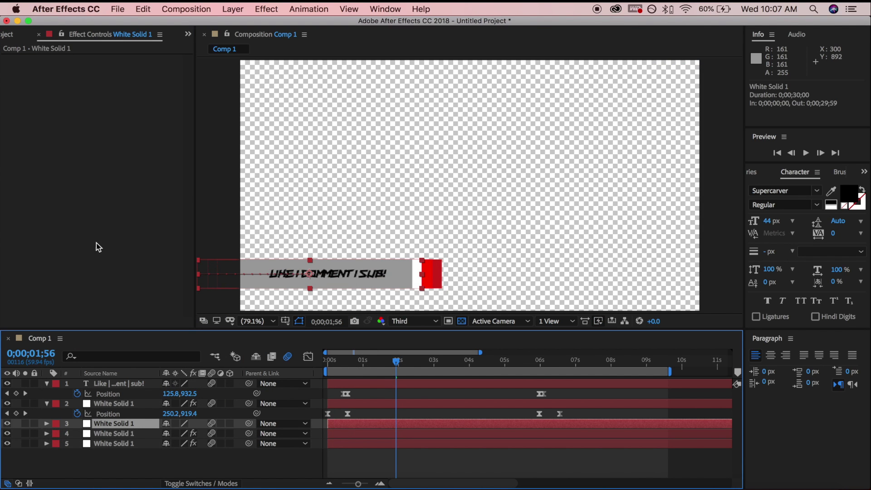
{"action": "left_click", "coordinate": [47, 424]}
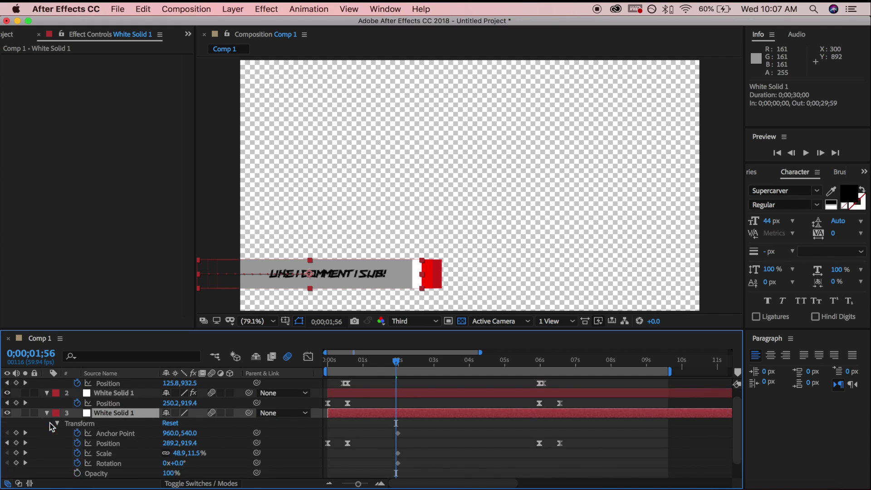
{"action": "left_click", "coordinate": [45, 412]}
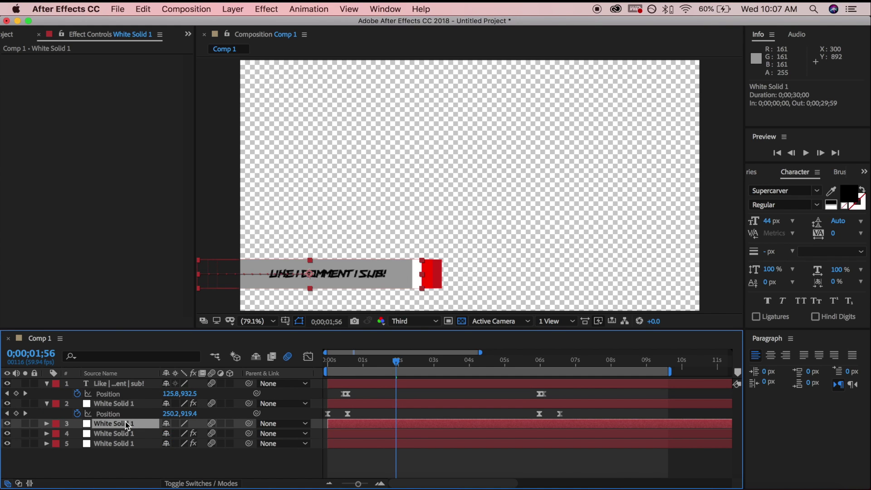
{"action": "left_click", "coordinate": [266, 9]}
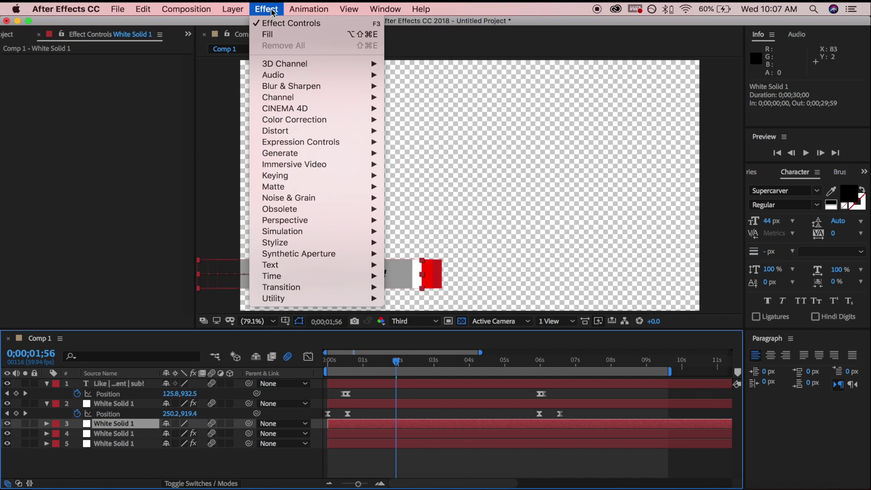
{"action": "left_click", "coordinate": [267, 34]}
{"action": "left_click", "coordinate": [113, 89]}
{"action": "left_click_drag", "start_coordinate": [149, 265], "coordinate": [207, 310]}
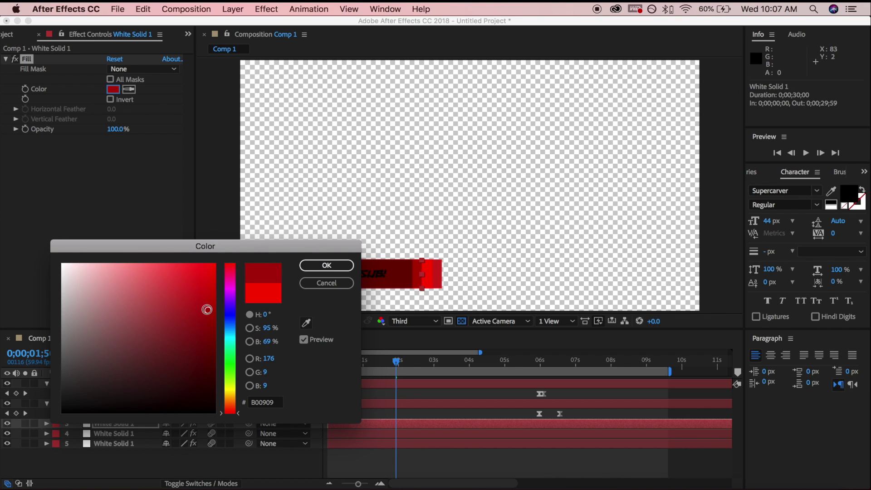
{"action": "left_click", "coordinate": [326, 265]}
Change the fill color of the "Like | Comment | sub!" text layer to white, FFFFFF
{"action": "left_click", "coordinate": [127, 402]}
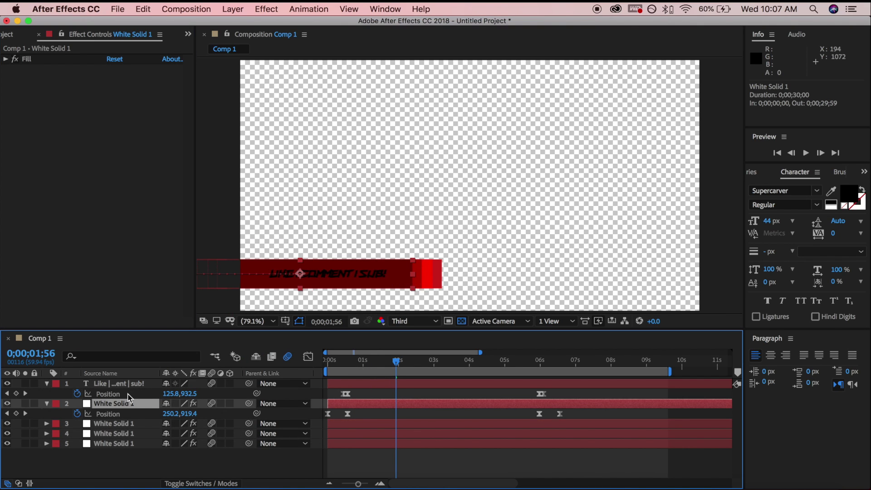
{"action": "left_click", "coordinate": [129, 374]}
{"action": "left_click", "coordinate": [133, 385]}
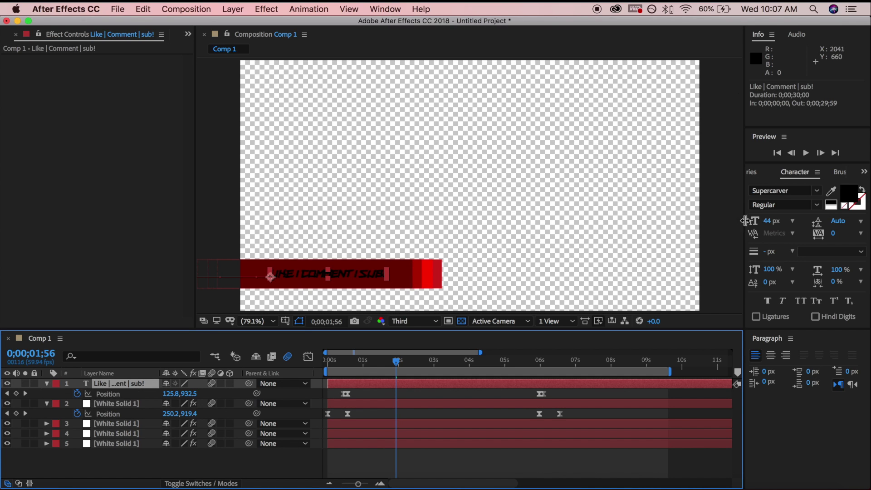
{"action": "left_click", "coordinate": [849, 193]}
{"action": "left_click_drag", "start_coordinate": [163, 350], "coordinate": [7, 200]}
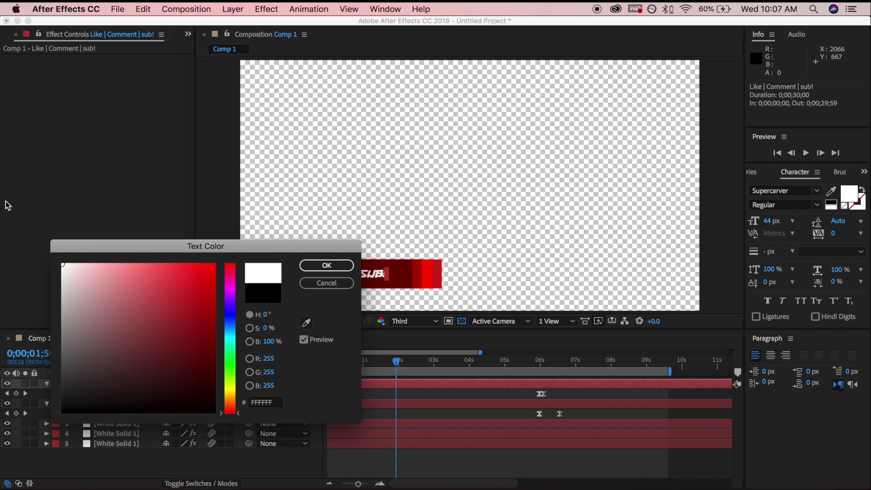
{"action": "left_click", "coordinate": [320, 266]}
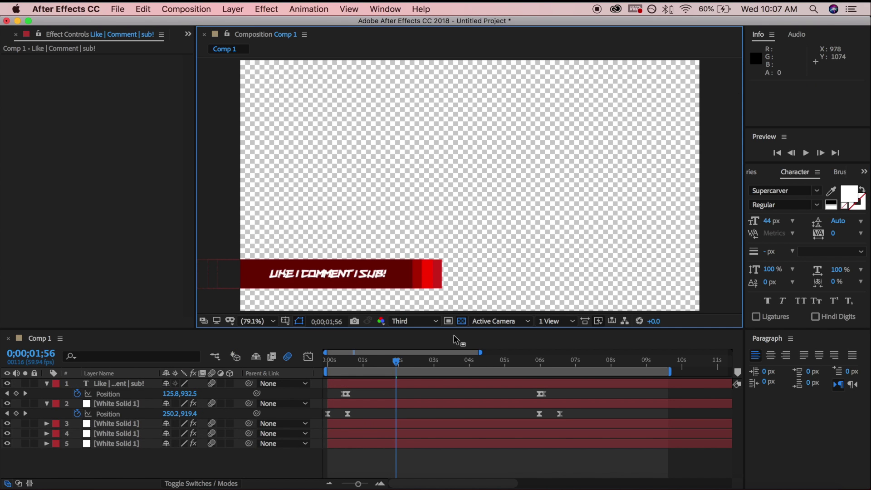
Move the slide-out Position keyframes of the text and layer 2 earlier together, so the last one sits at 0;00;03;00
{"action": "mouse_move", "coordinate": [396, 361]}
{"action": "left_mouse_down"}
{"action": "mouse_move", "coordinate": [327, 361]}
{"action": "mouse_move", "coordinate": [408, 364]}
{"action": "left_mouse_up"}
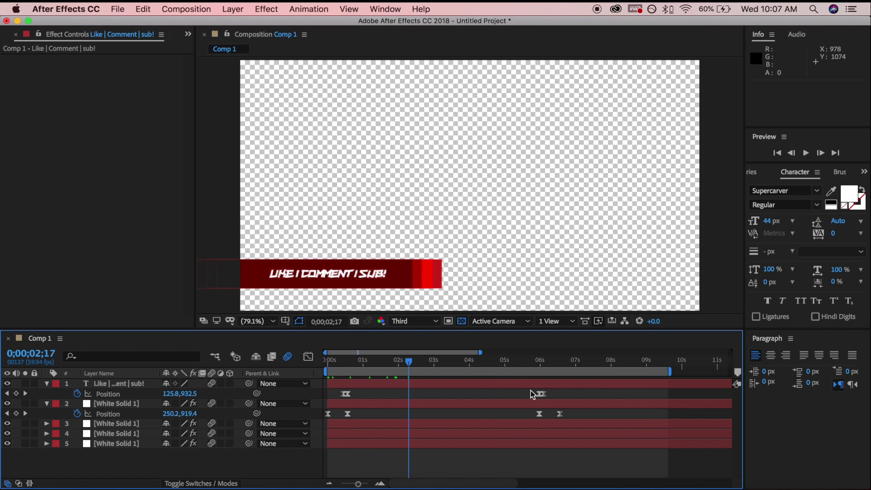
{"action": "left_click_drag", "start_coordinate": [531, 391], "coordinate": [506, 420]}
{"action": "left_click_drag", "start_coordinate": [447, 414], "coordinate": [425, 413]}
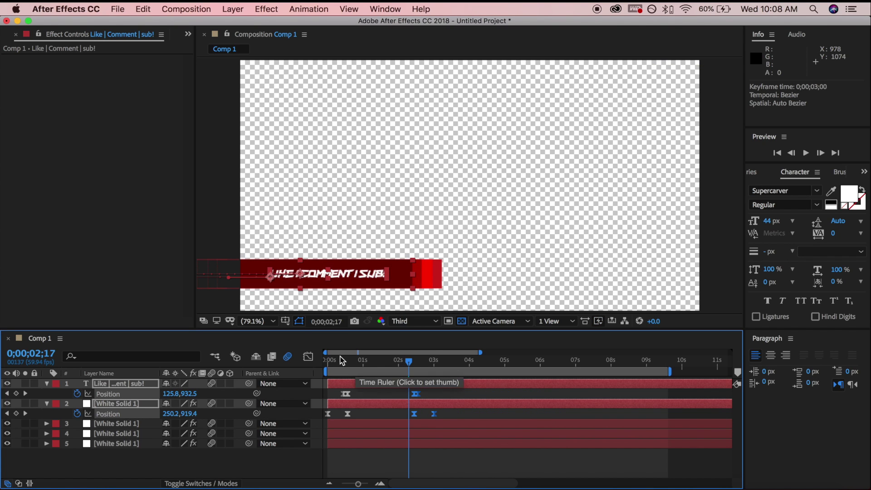
Preview the retimed animation from the start through the slide-out and return to 0;00;00;00
{"action": "left_click_drag", "start_coordinate": [341, 358], "coordinate": [286, 359]}
{"action": "key", "text": "space"}
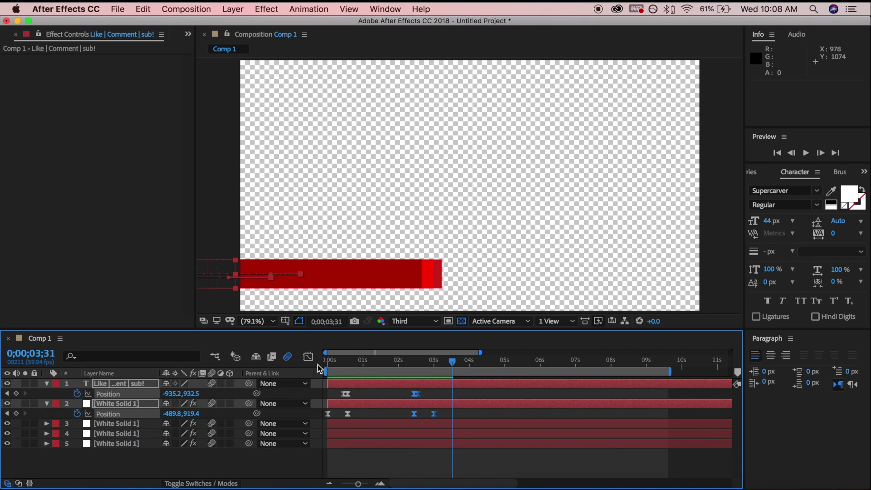
{"action": "left_click", "coordinate": [330, 361]}
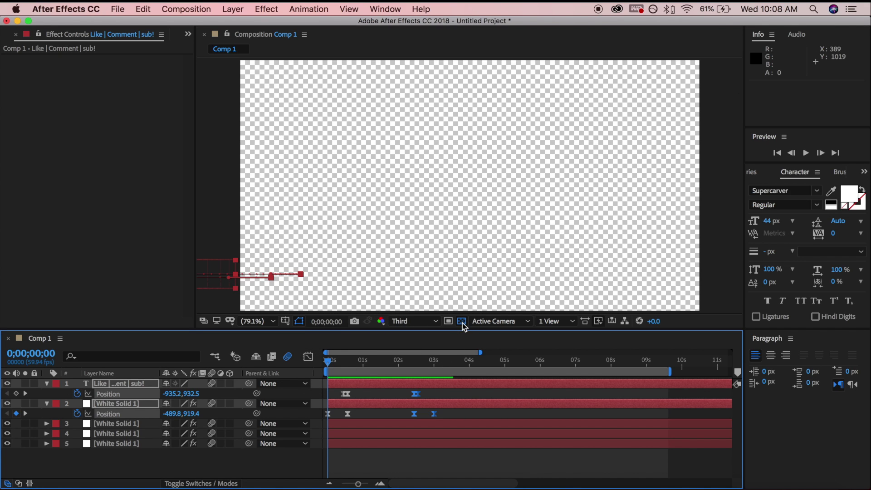
Add Comp 1 to the render queue and delete the duplicate Comp 1 queue item
{"action": "left_click", "coordinate": [186, 9]}
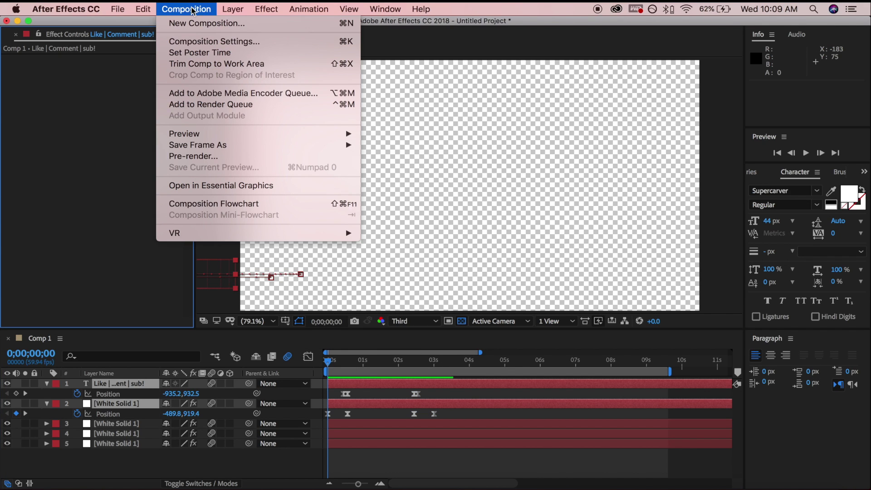
{"action": "left_click", "coordinate": [222, 105]}
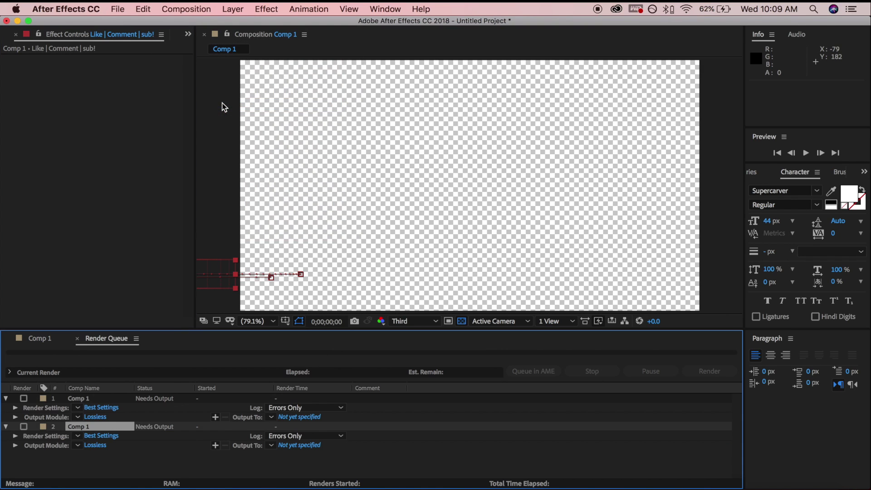
{"action": "left_click", "coordinate": [96, 400]}
{"action": "key", "text": "Delete"}
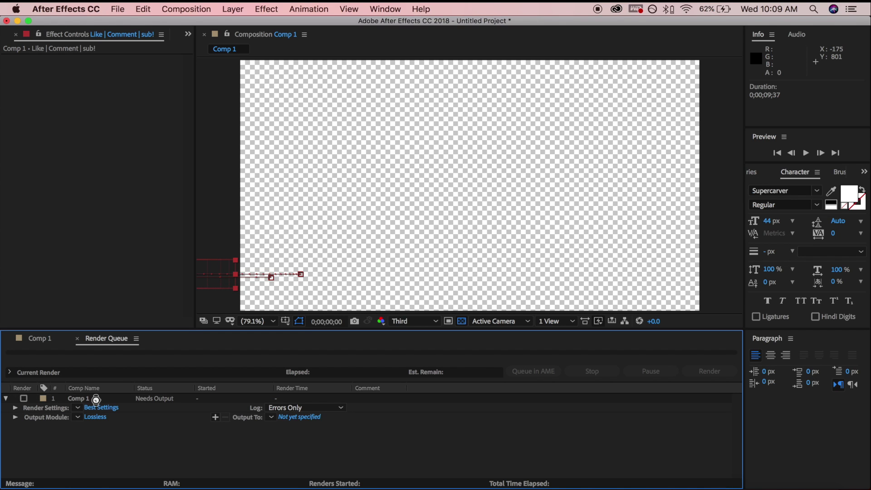
Accept Best quality, full-resolution render settings for Comp 1 and set its QuickTime output channels to RGB + Alpha
{"action": "left_click", "coordinate": [97, 400]}
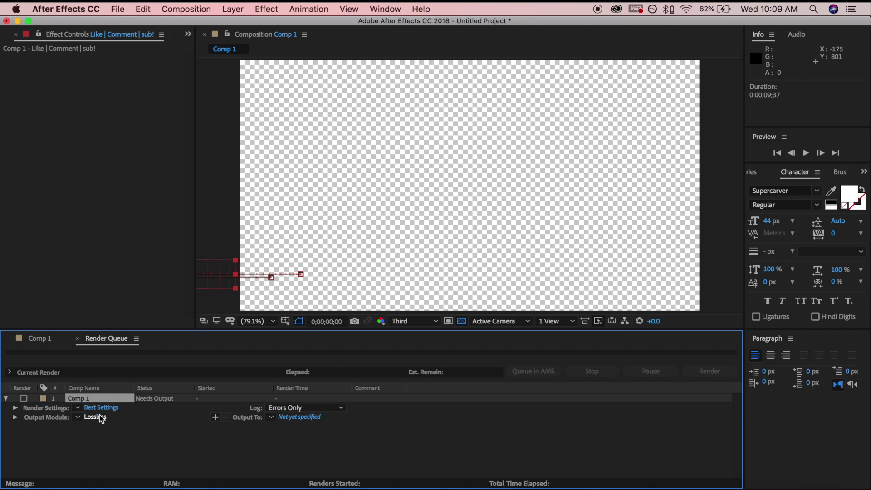
{"action": "left_click", "coordinate": [101, 408]}
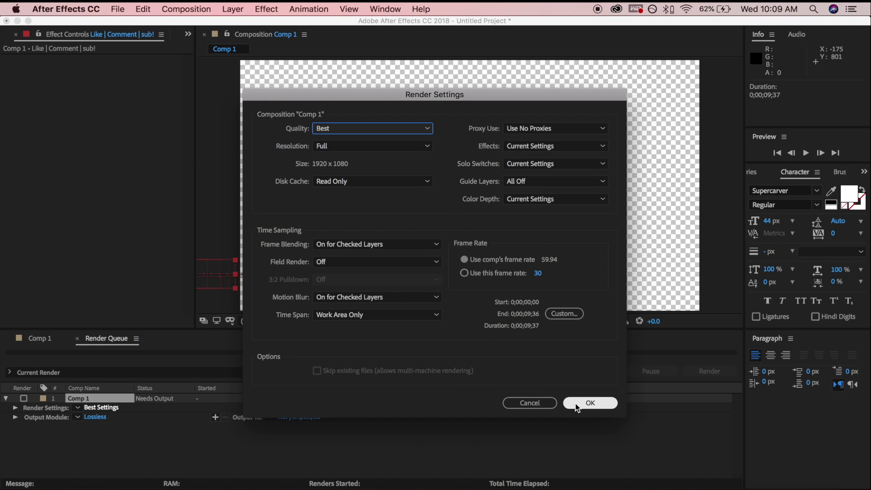
{"action": "left_click", "coordinate": [589, 404]}
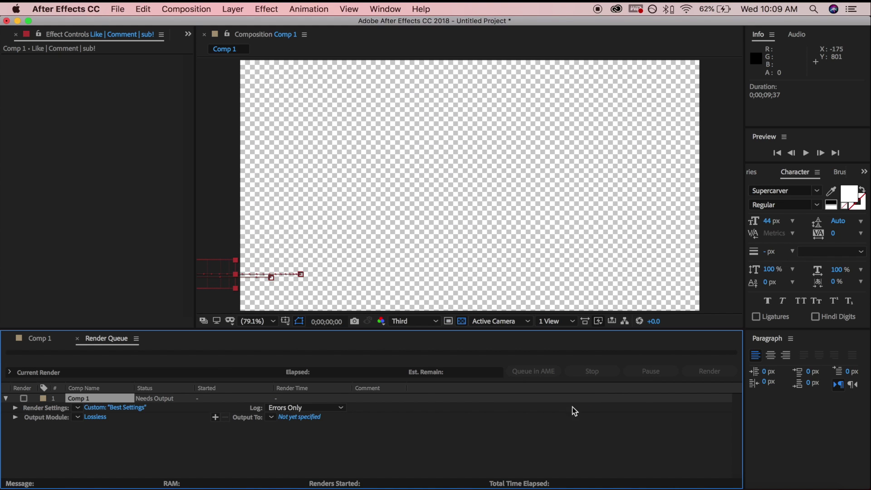
{"action": "left_click", "coordinate": [99, 418]}
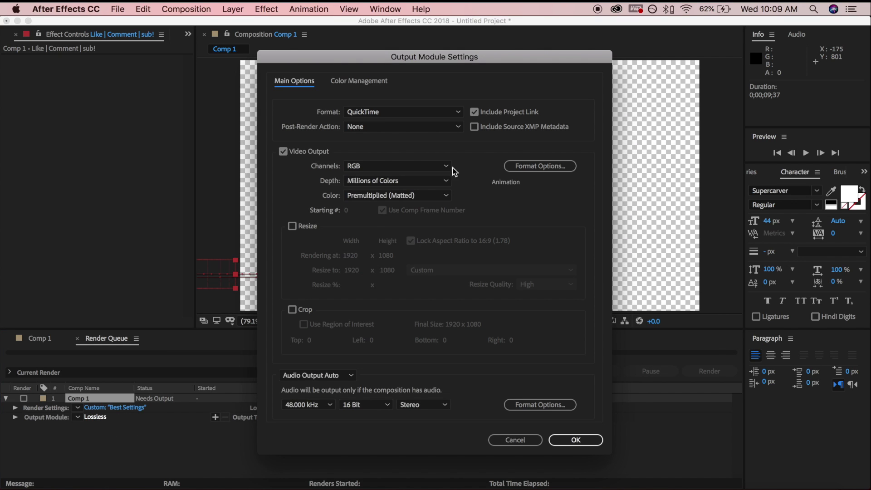
{"action": "left_click", "coordinate": [454, 113]}
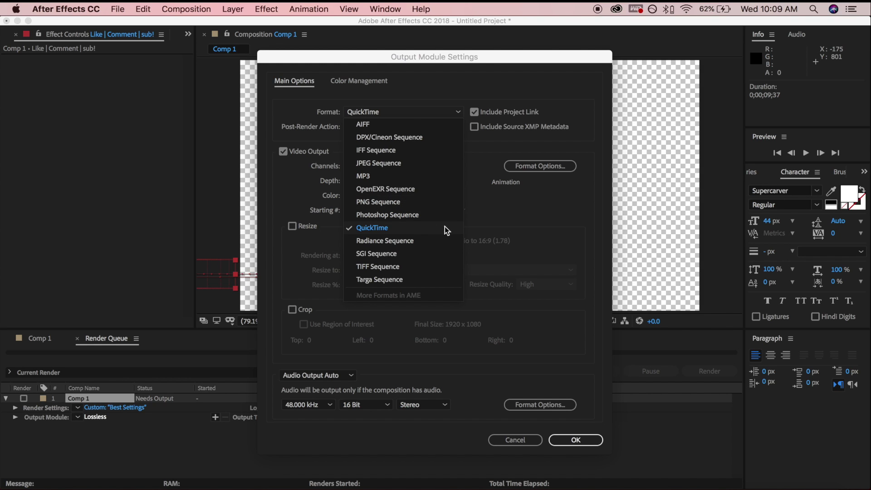
{"action": "left_click", "coordinate": [476, 207]}
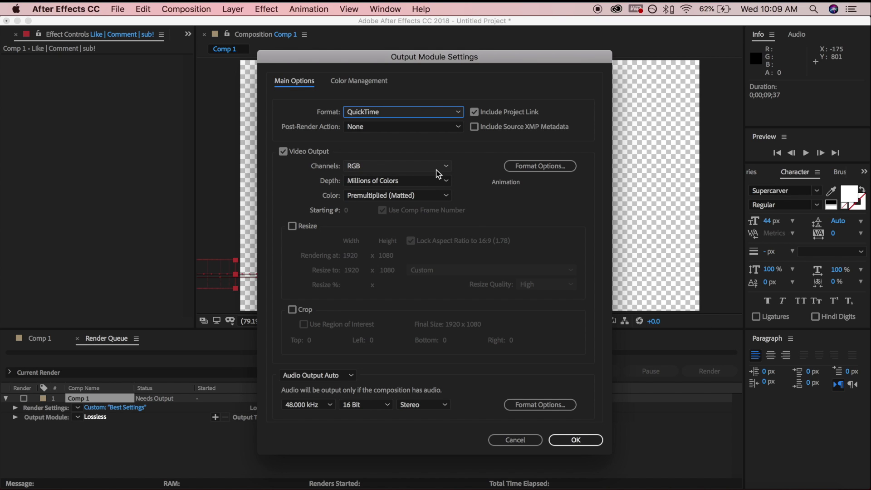
{"action": "left_click", "coordinate": [361, 169]}
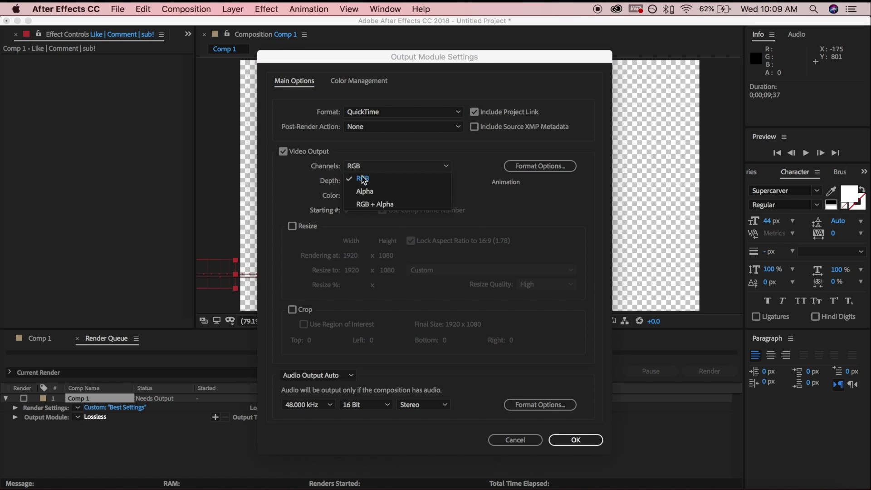
{"action": "left_click", "coordinate": [372, 204]}
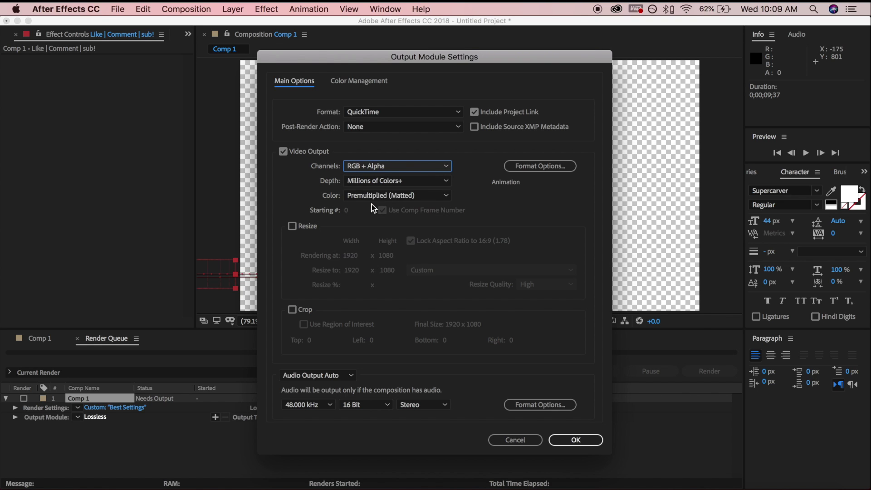
{"action": "left_click", "coordinate": [554, 439]}
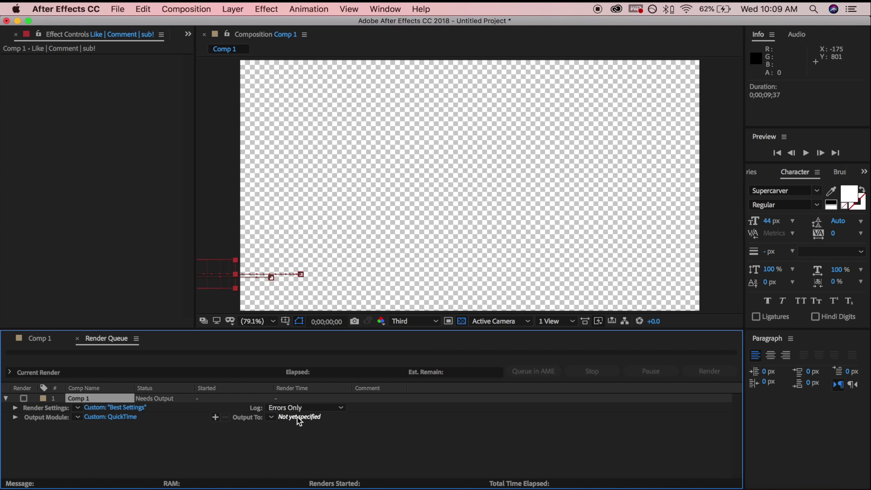
Create a 1920 x 1080 px bright green solid, color 19FF00, in Comp 1 and place it beneath all other layers
{"action": "left_click", "coordinate": [43, 340]}
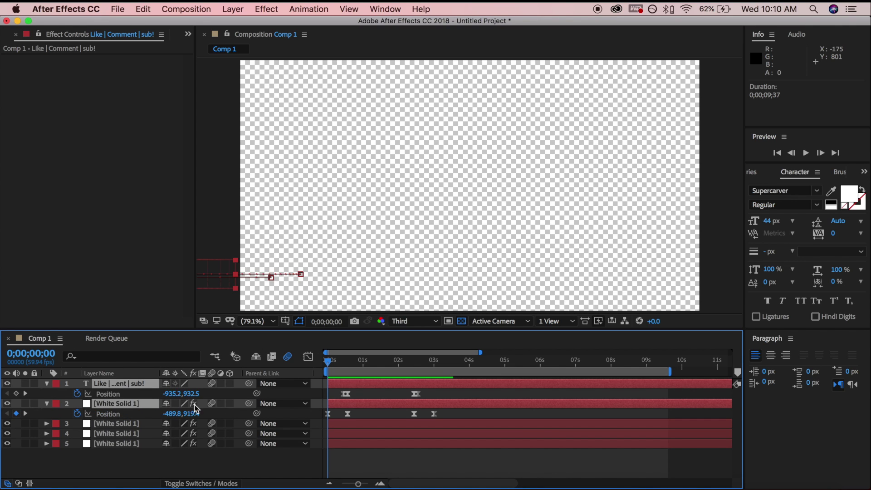
{"action": "left_click", "coordinate": [297, 459]}
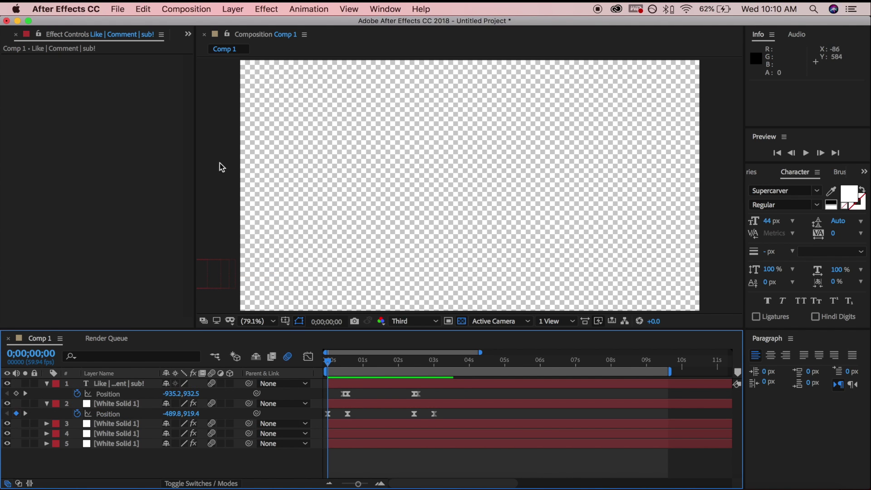
{"action": "left_click", "coordinate": [233, 9]}
{"action": "mouse_move", "coordinate": [300, 24]}
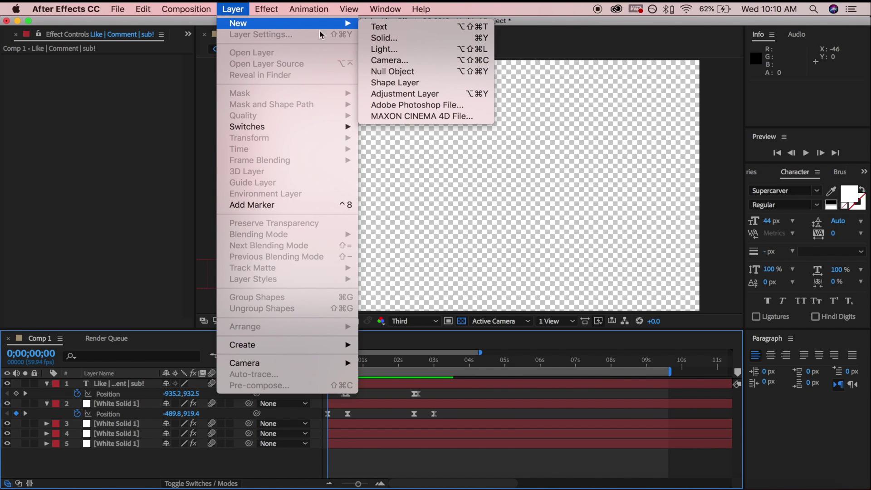
{"action": "left_click", "coordinate": [384, 38]}
{"action": "left_click", "coordinate": [430, 329]}
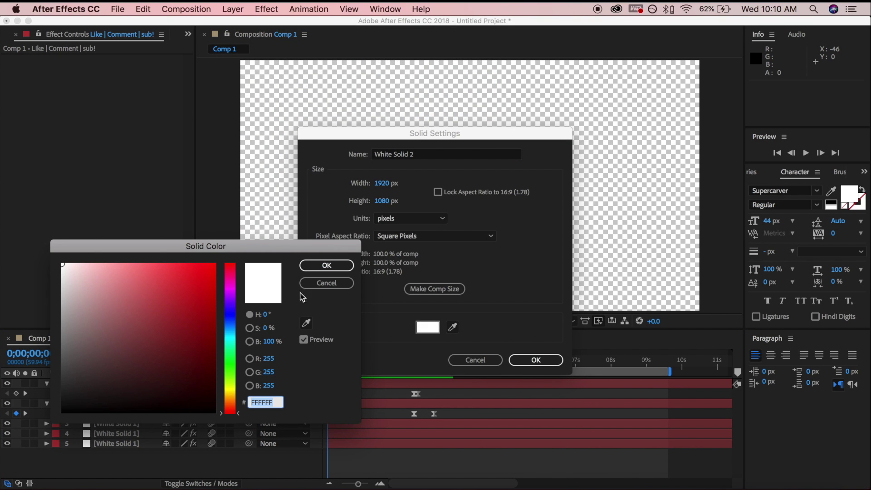
{"action": "left_click", "coordinate": [234, 366]}
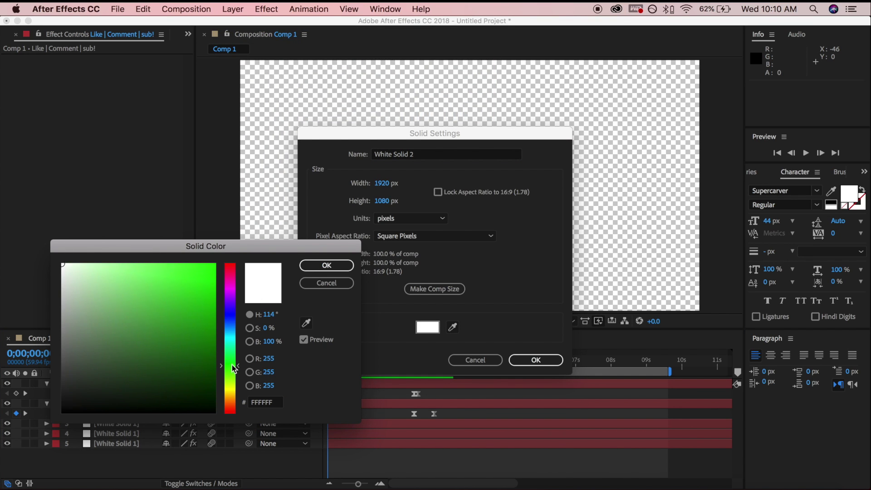
{"action": "left_click", "coordinate": [195, 336]}
{"action": "left_click_drag", "start_coordinate": [197, 314], "coordinate": [246, 240]}
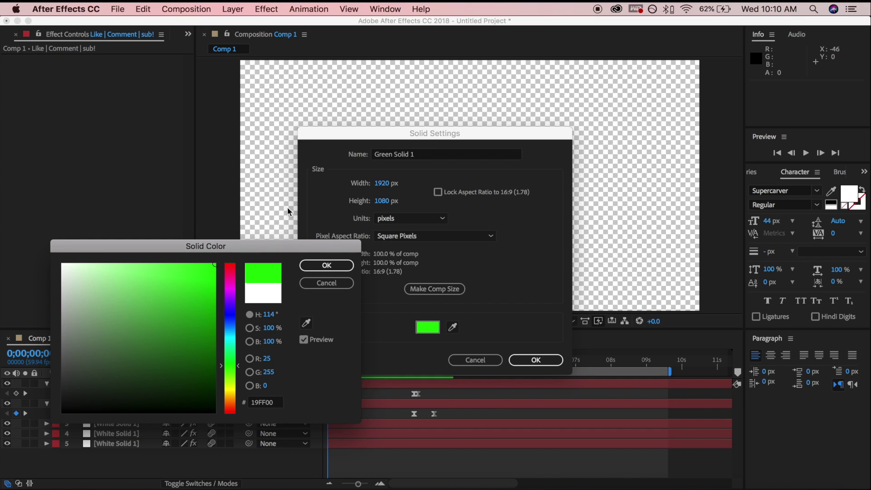
{"action": "left_click", "coordinate": [327, 266]}
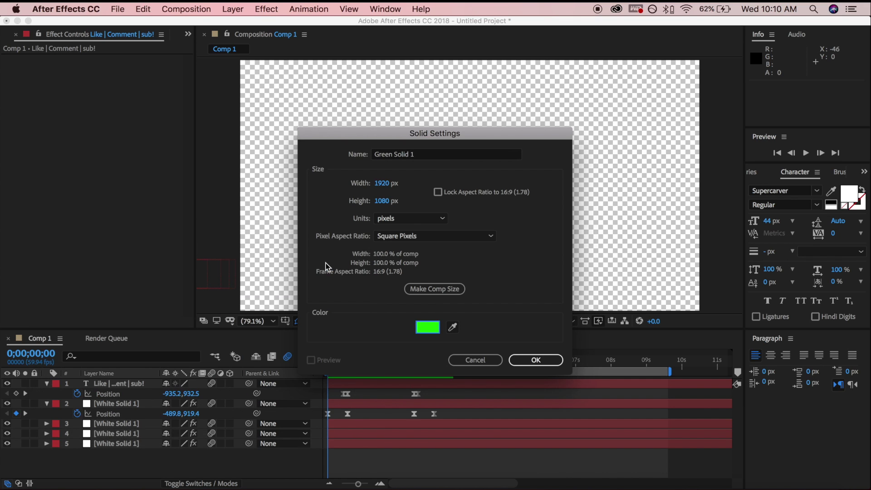
{"action": "left_click", "coordinate": [520, 358]}
{"action": "left_click_drag", "start_coordinate": [139, 381], "coordinate": [115, 461]}
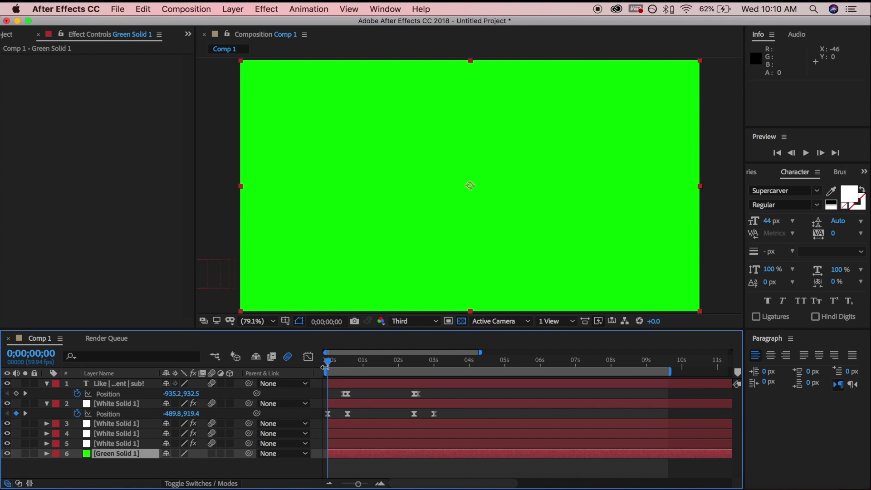
Scrub Comp 1 between 0;00;00;00 and 0;00;02;04 to check the lower third against the green background
{"action": "left_click_drag", "start_coordinate": [326, 366], "coordinate": [401, 366]}
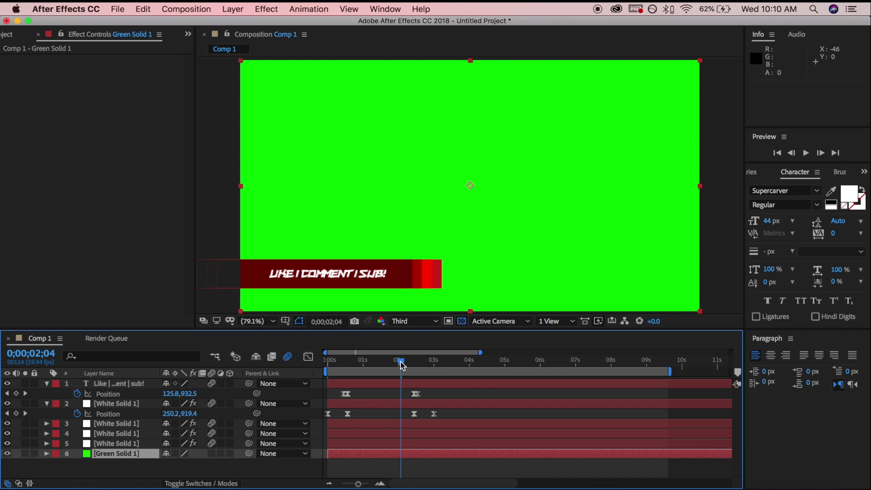
{"action": "left_click_drag", "start_coordinate": [401, 366], "coordinate": [382, 363]}
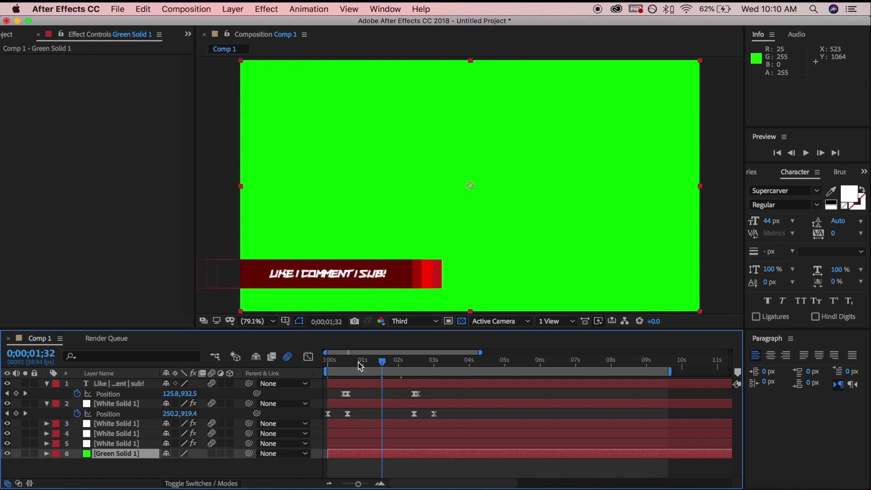
{"action": "left_click_drag", "start_coordinate": [359, 366], "coordinate": [378, 364]}
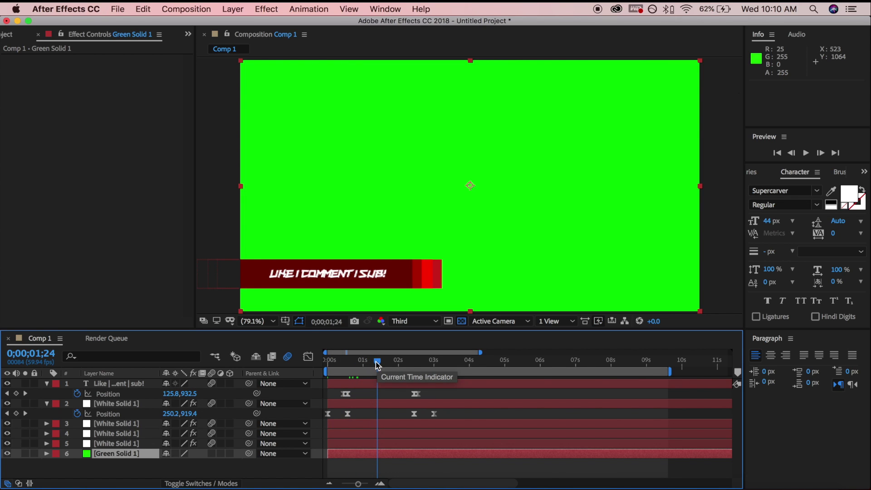
{"action": "mouse_move", "coordinate": [376, 362]}
{"action": "left_mouse_down"}
{"action": "mouse_move", "coordinate": [313, 356]}
{"action": "mouse_move", "coordinate": [359, 361]}
{"action": "left_mouse_up"}
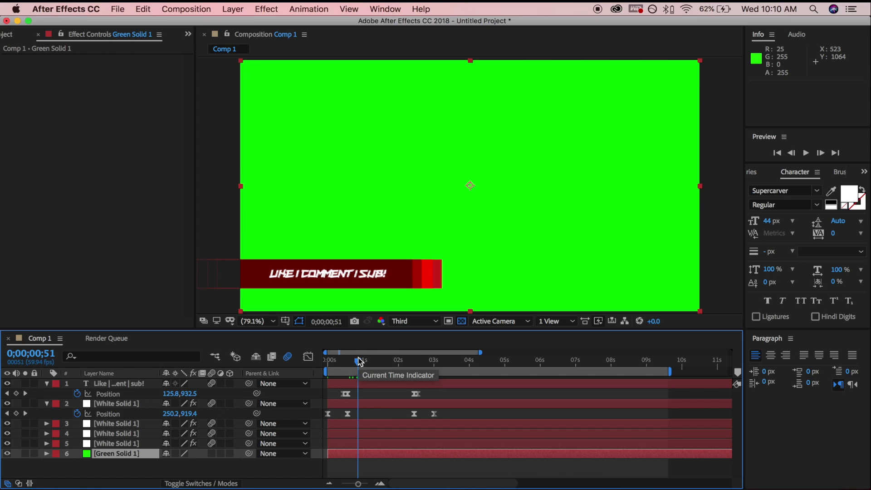